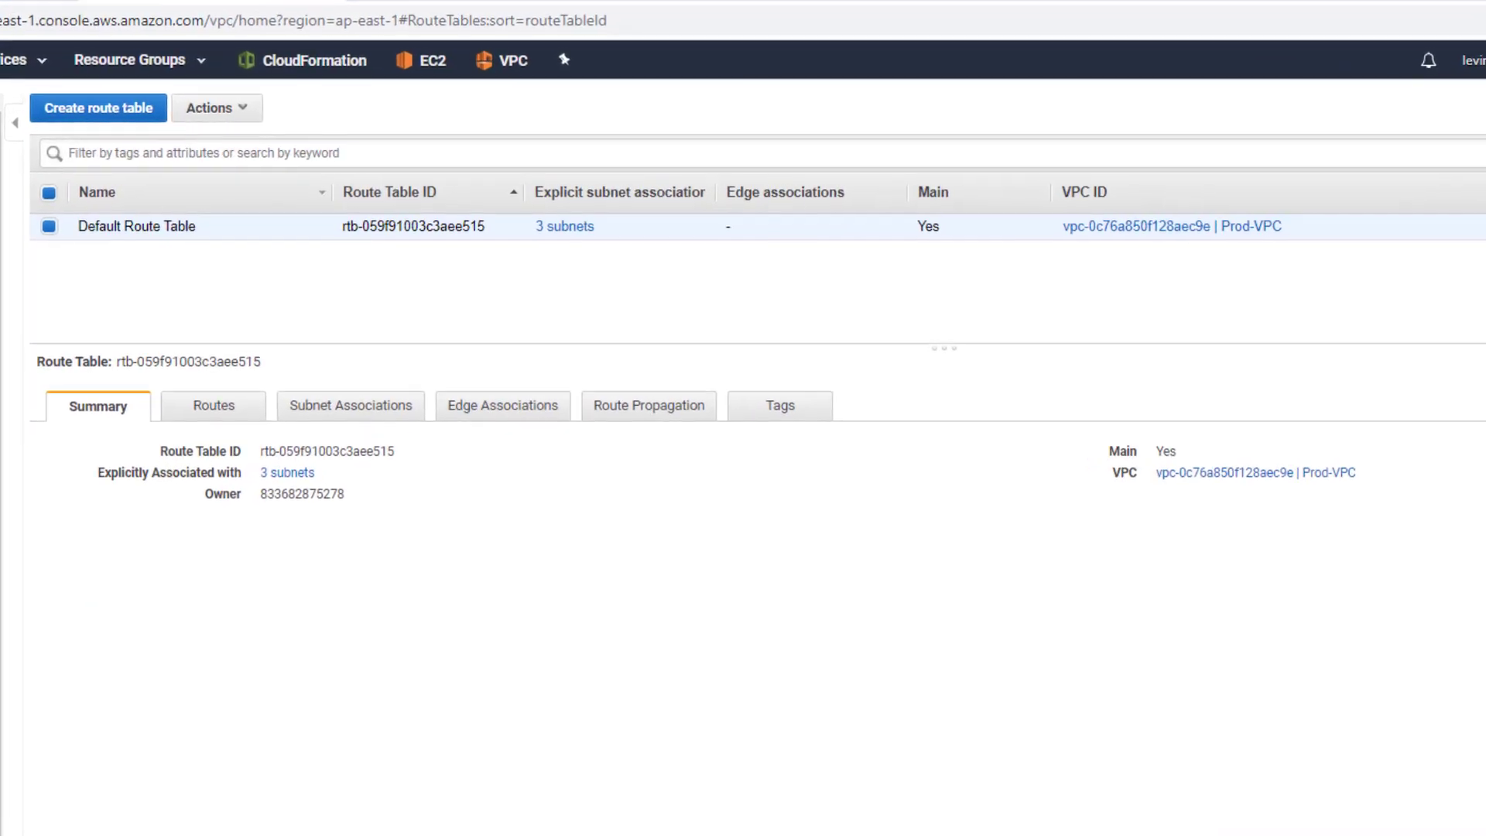
Examine the default route table's routes and the inbound and outbound security group rules of instance Web-ins-01.
left_click(199, 409)
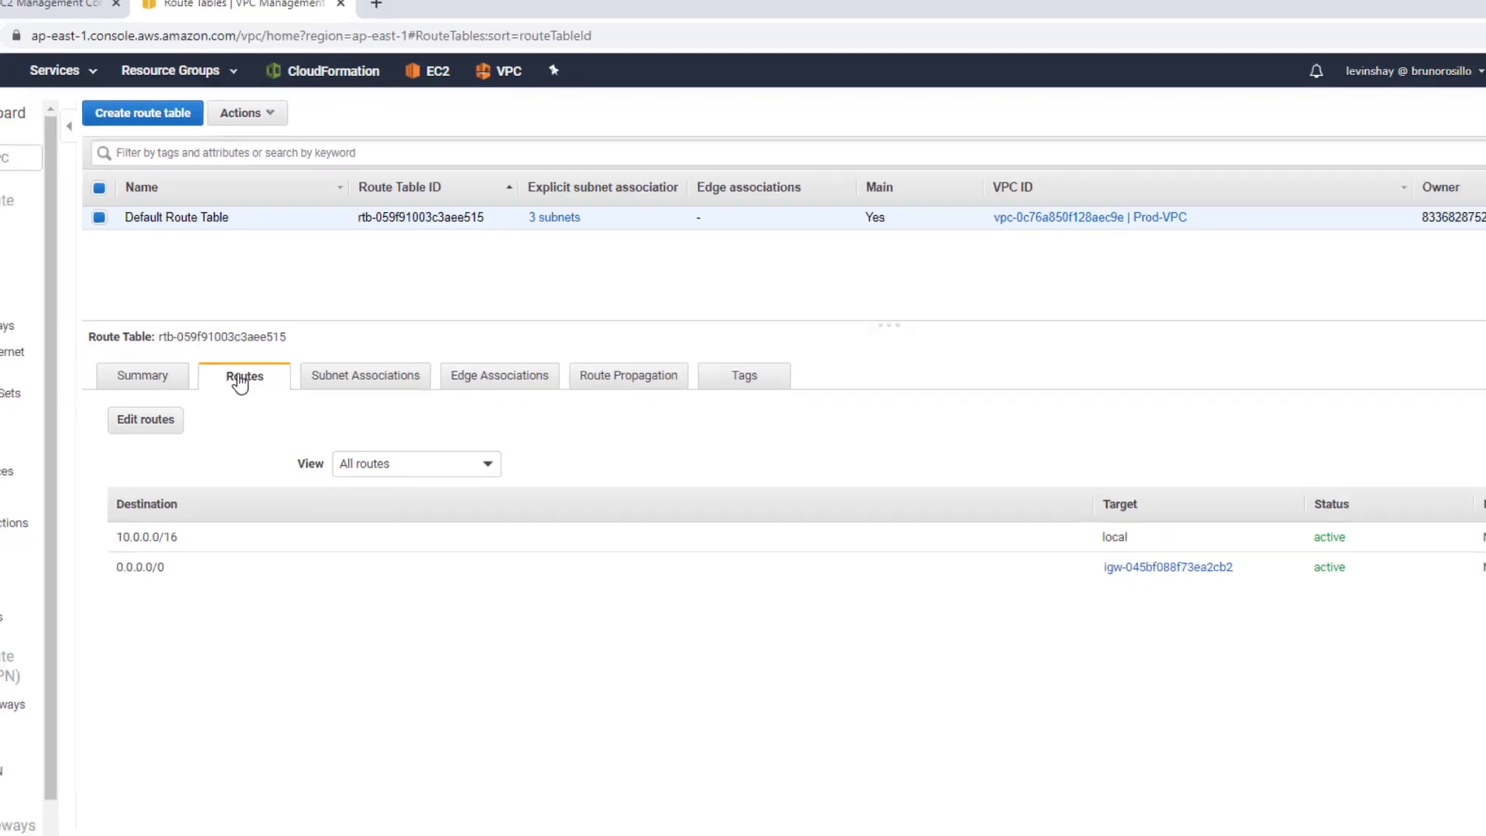
left_click(55, 3)
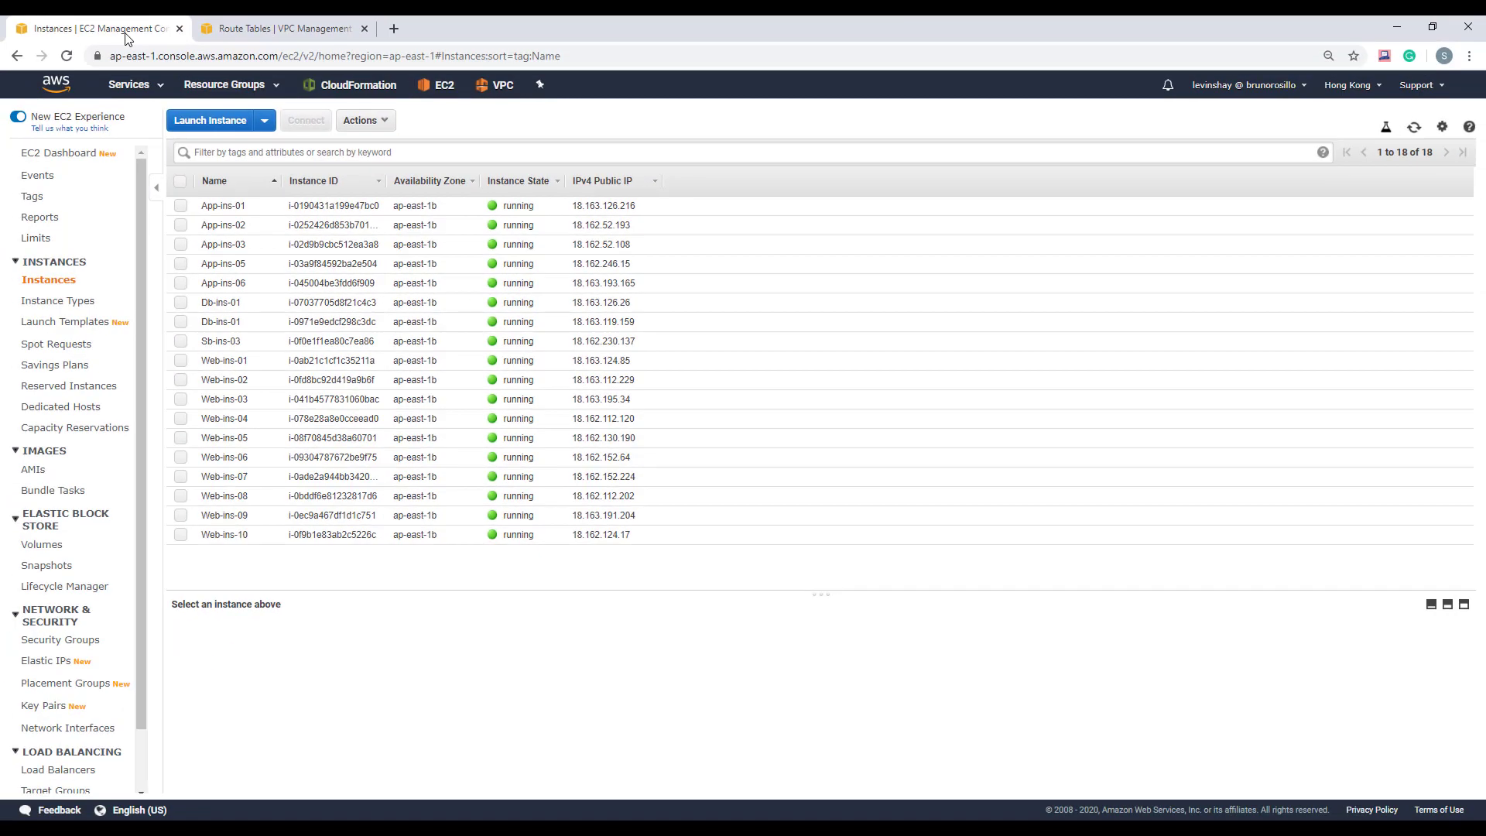
left_click(181, 362)
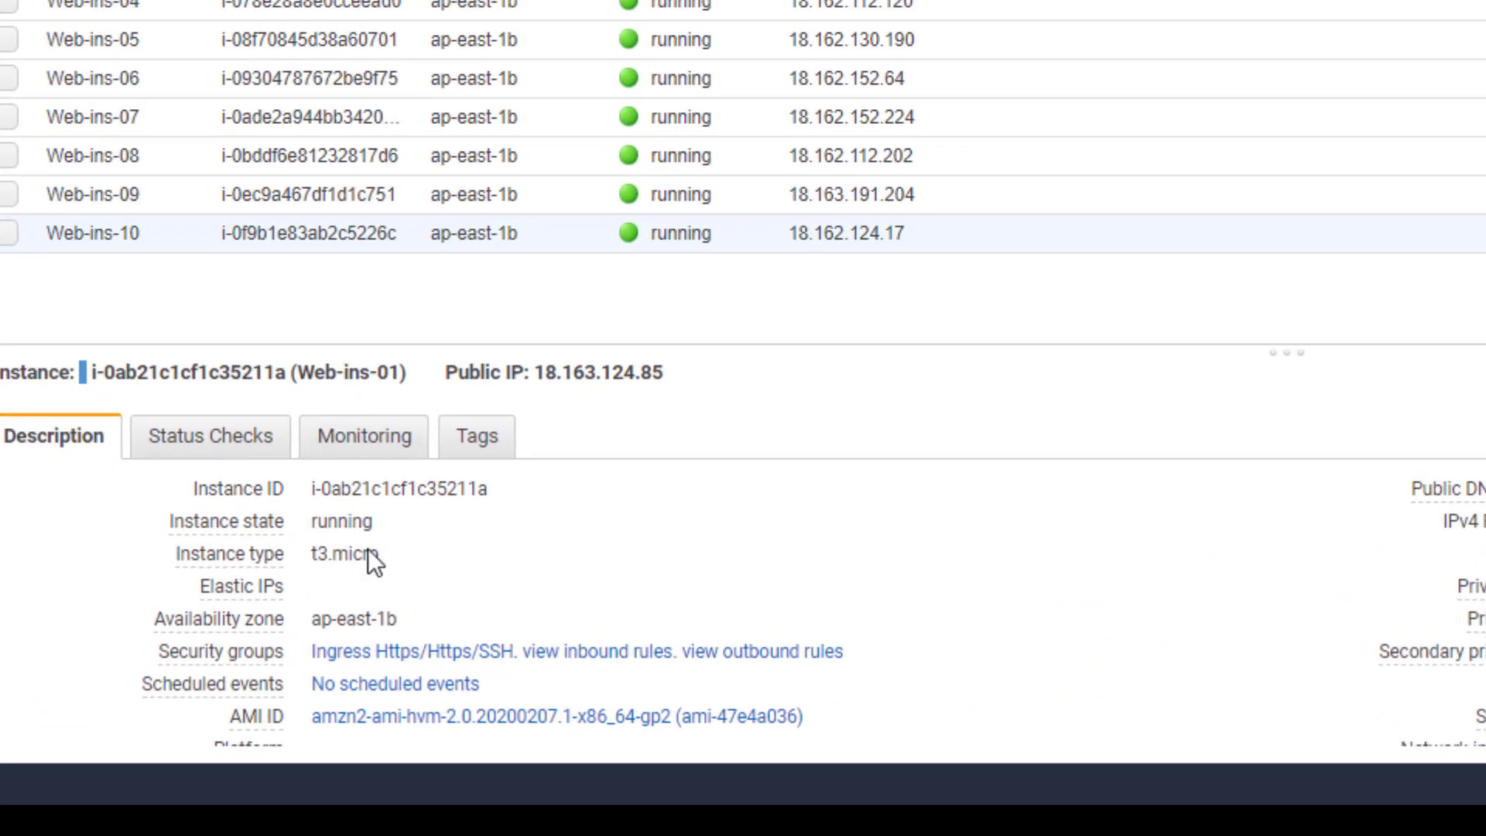
scroll(460, 732, "down", 2)
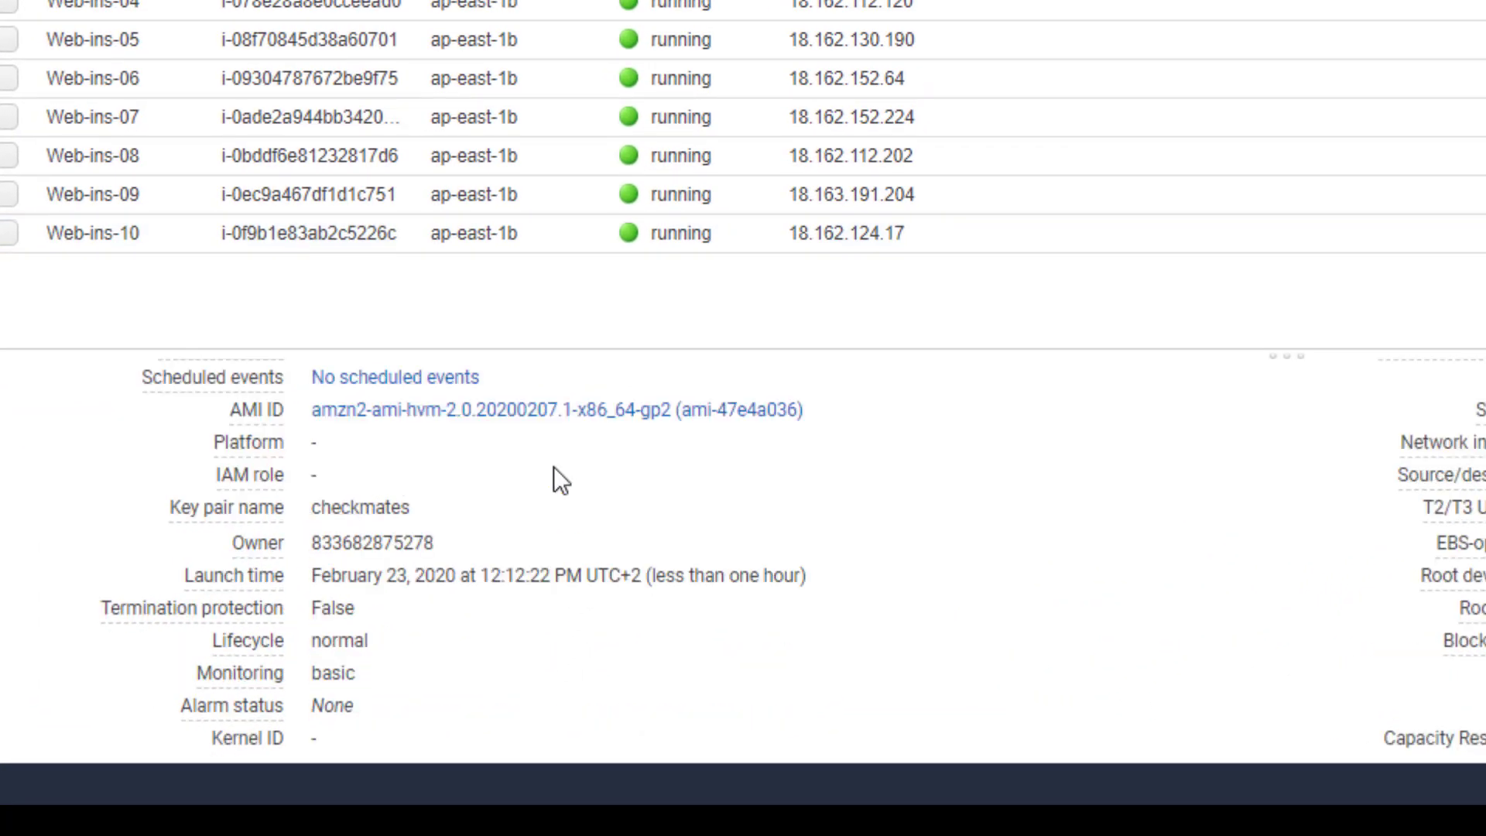
scroll(554, 466, "up", 2)
left_click(565, 502)
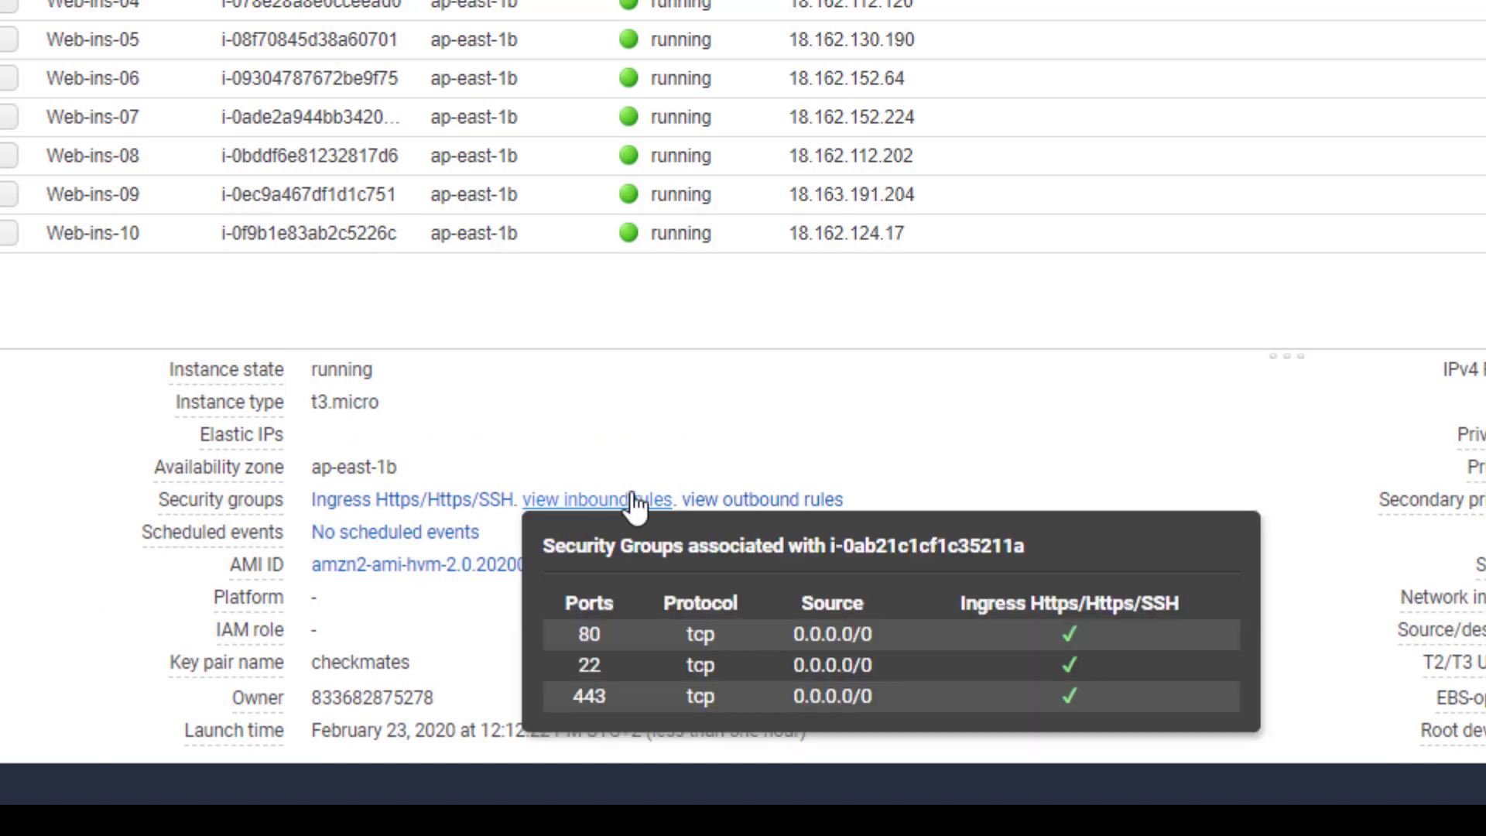
left_click(747, 501)
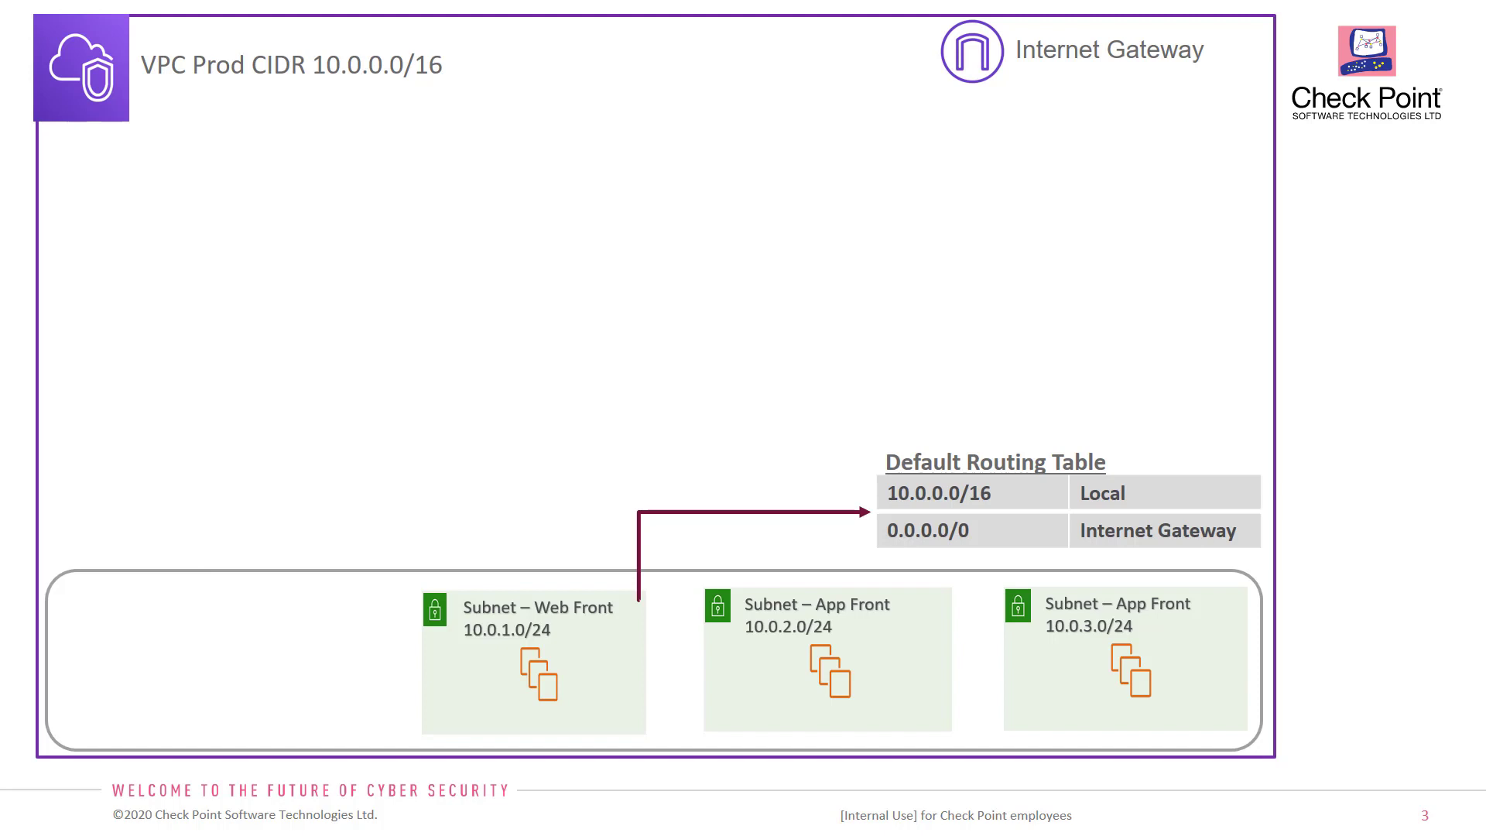
key("Right")
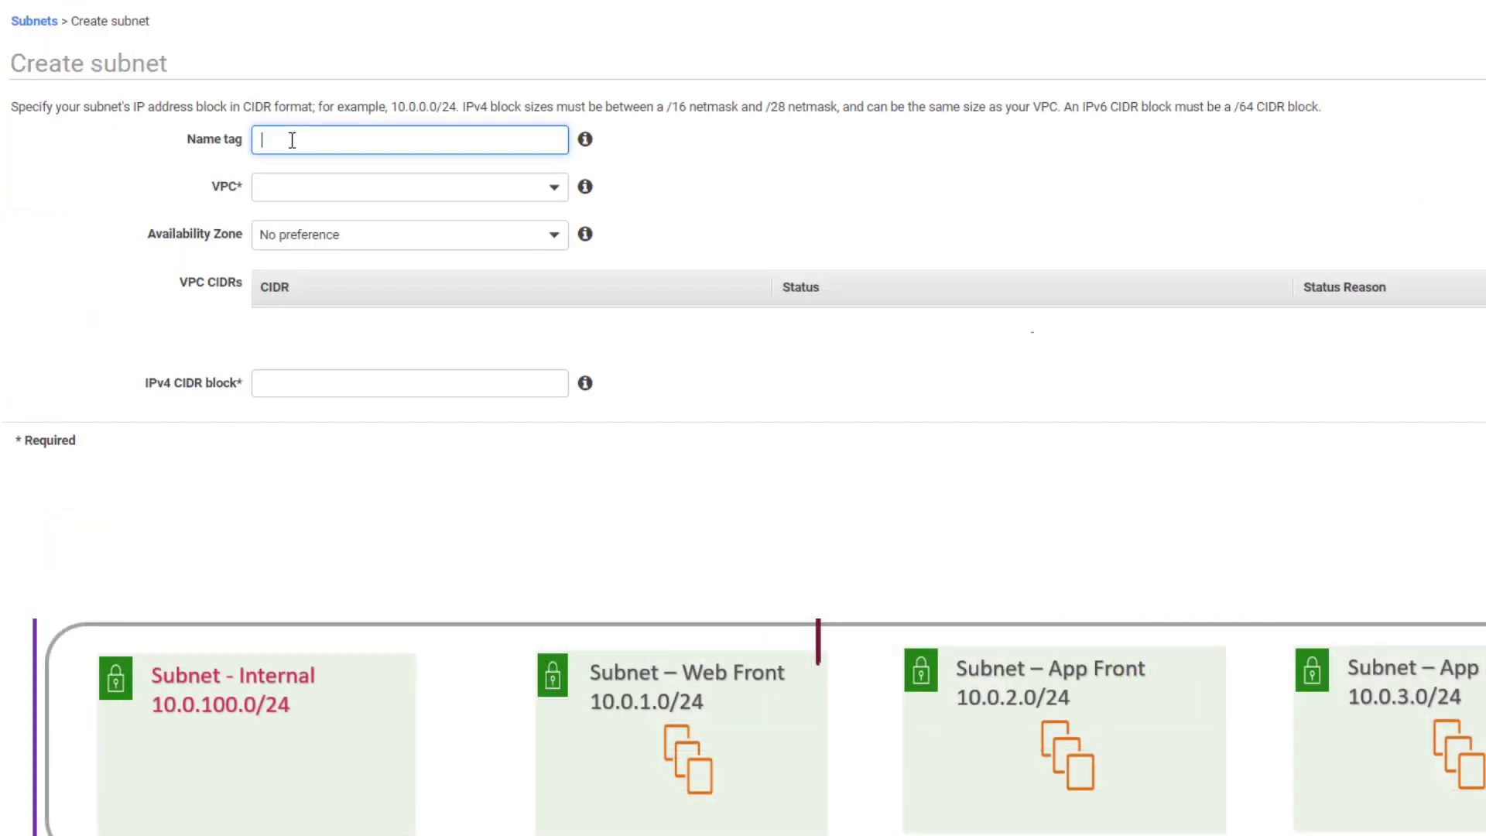
Create a subnet named external in Prod-VPC with the IPv4 CIDR block 10.0.101.0/24.
type("external")
left_click(293, 193)
left_click(331, 255)
left_click(298, 372)
type("10.0.101")
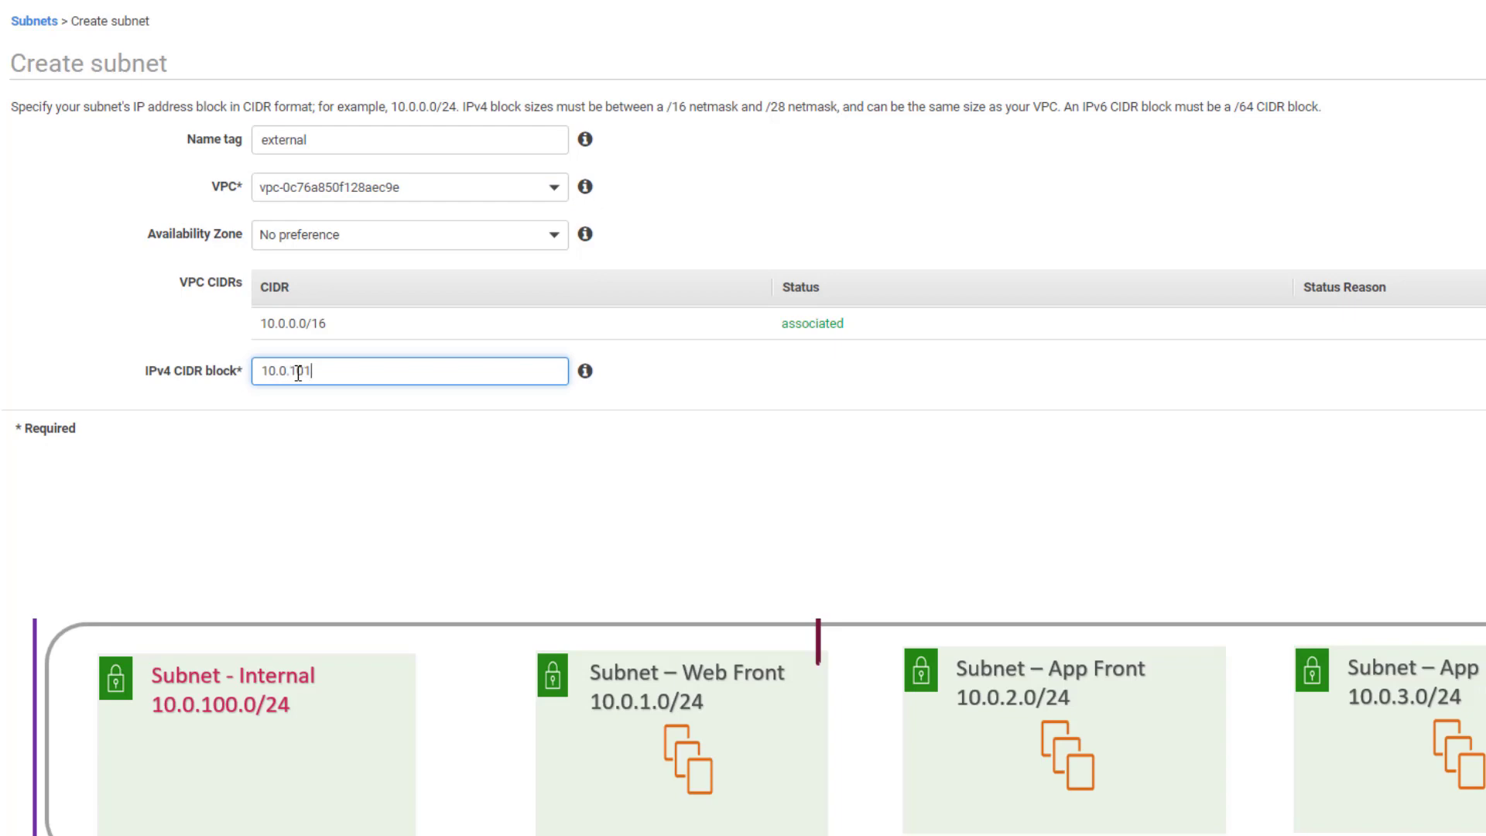
type(".0/24")
left_click(1483, 428)
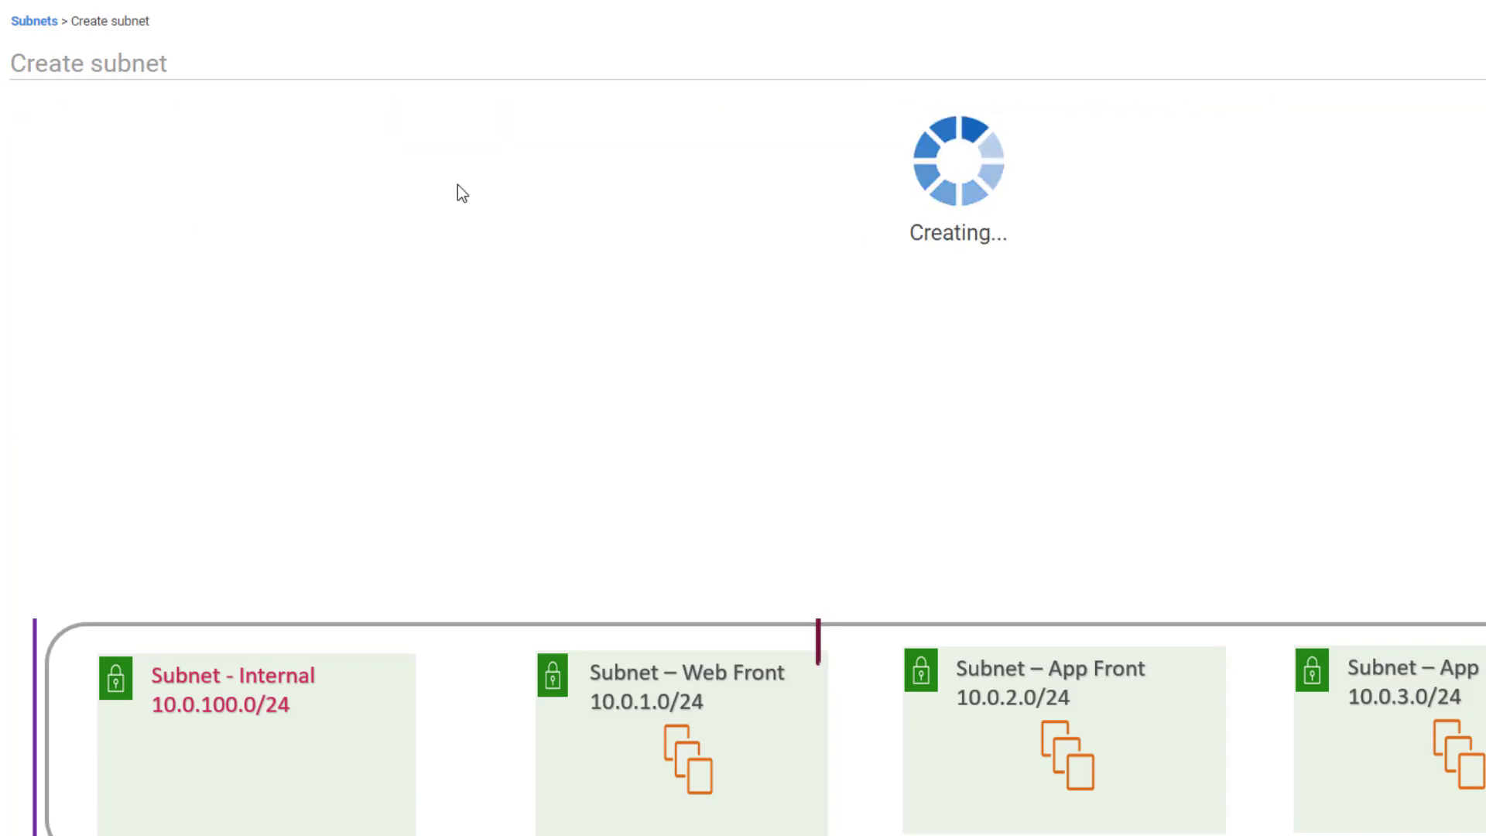
left_click(846, 226)
Create a subnet named Internal in Prod-VPC with the IPv4 CIDR block 10.0.100.0/24.
left_click(239, 16)
left_click(266, 139)
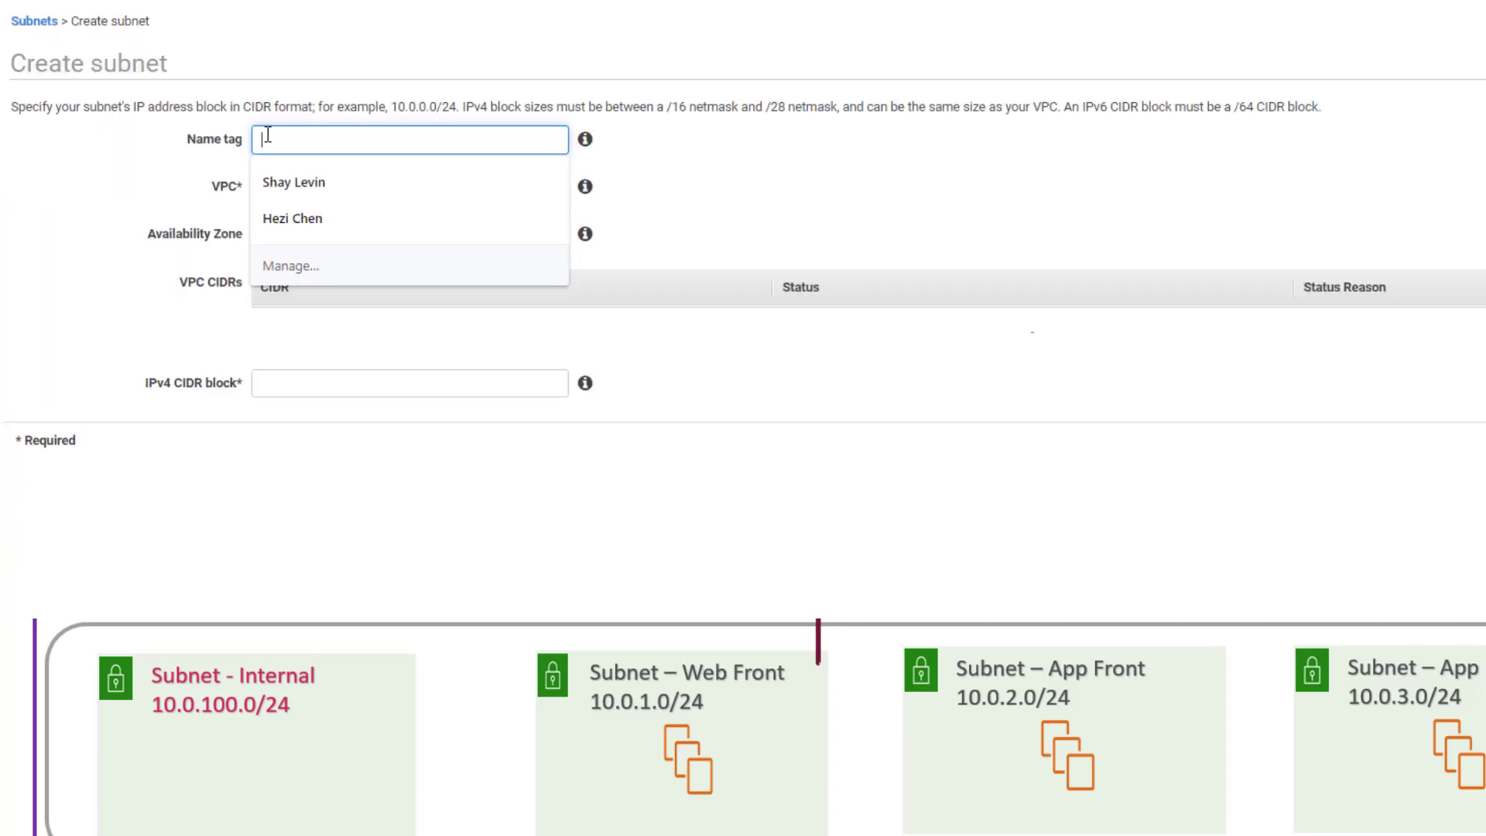
type("internal")
left_click(309, 188)
left_click(333, 258)
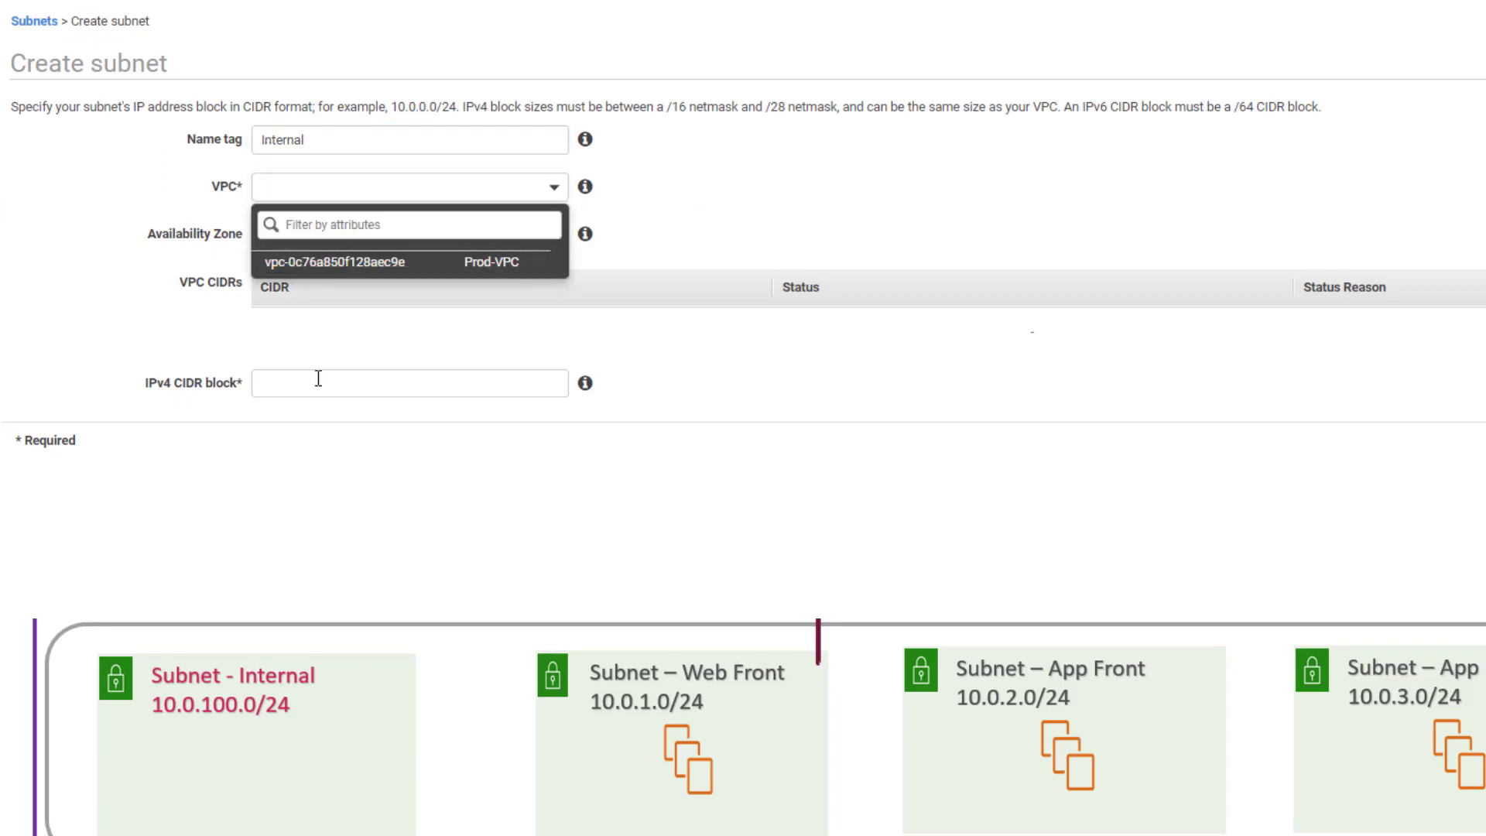
left_click(312, 377)
type("10.0.100.0/24")
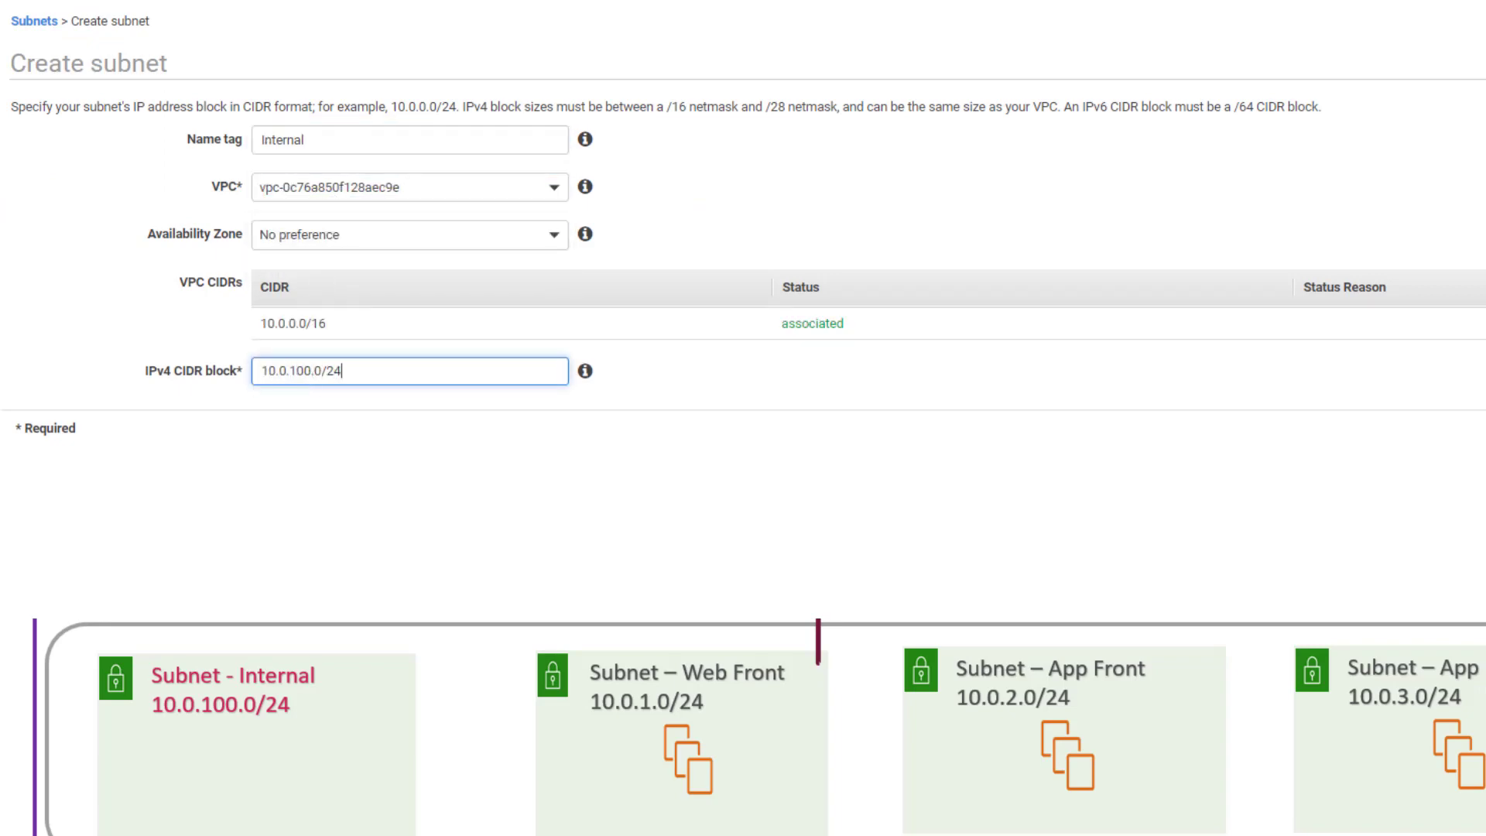
key("Return")
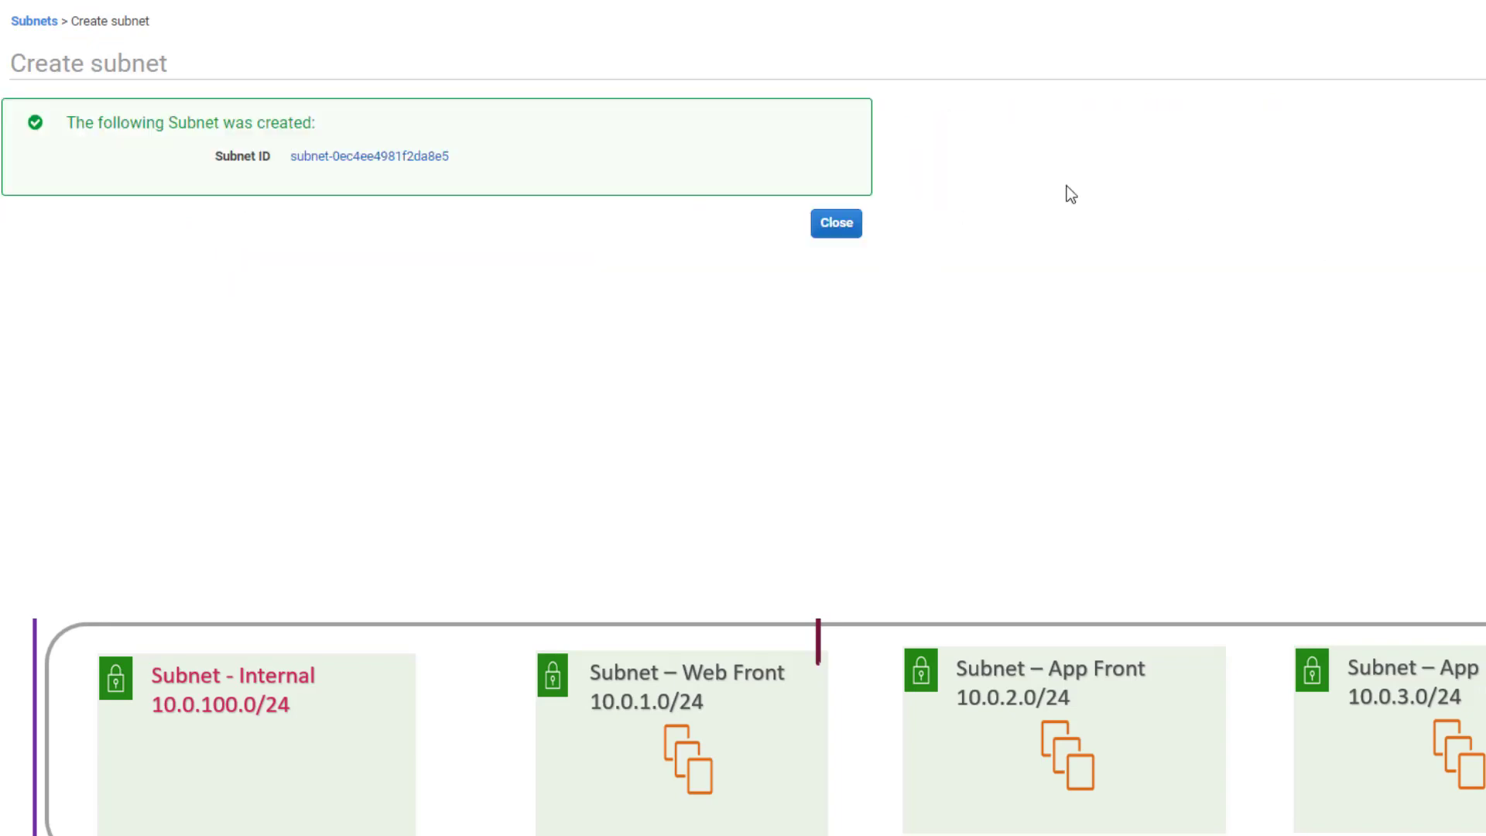
left_click(836, 223)
Associate the Internal subnet (10.0.100.0/24) with the Default Route Table and save the association.
left_click(56, 217)
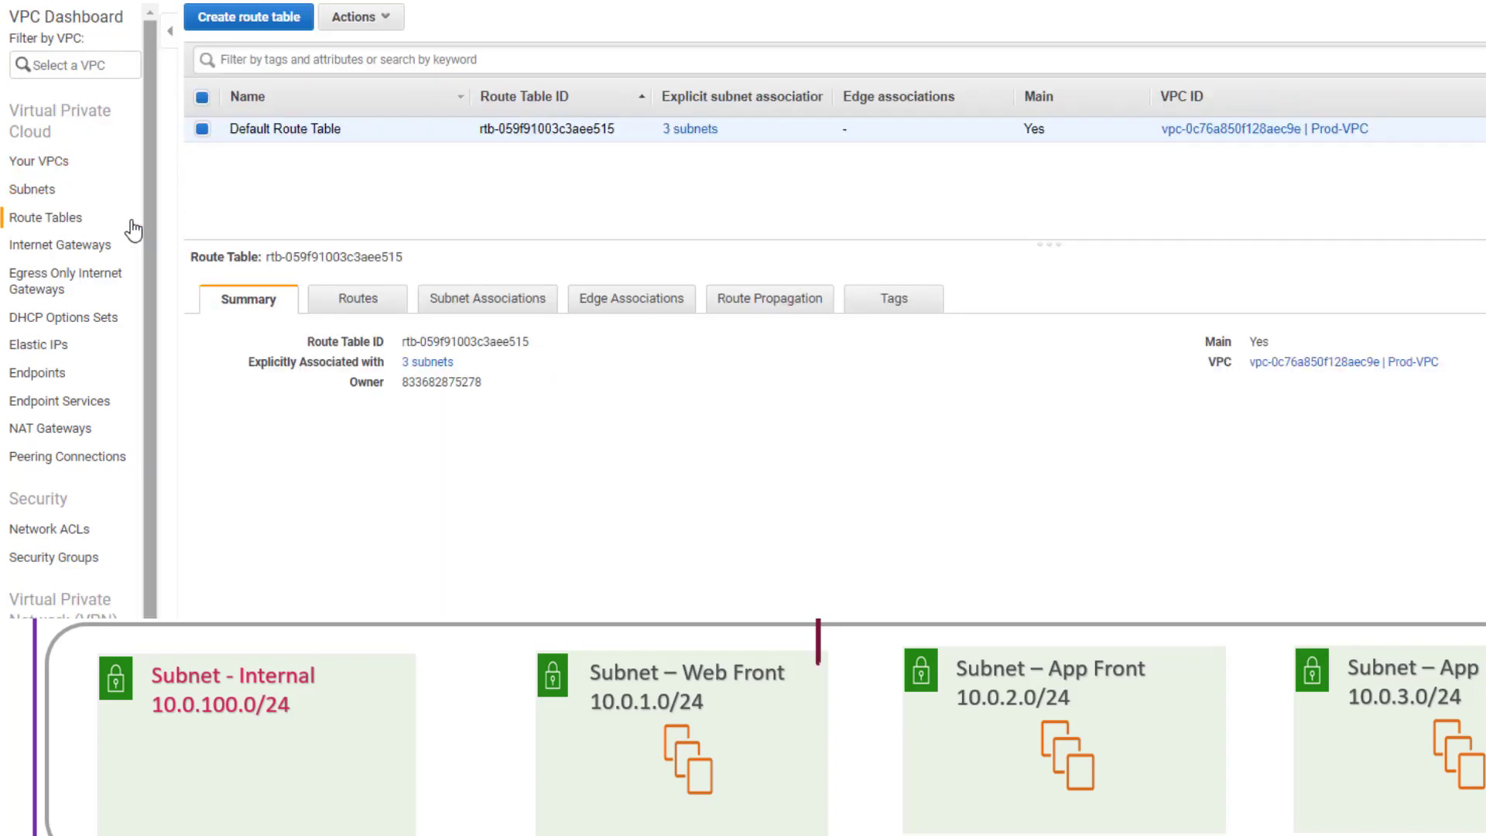
left_click(504, 300)
left_click(354, 335)
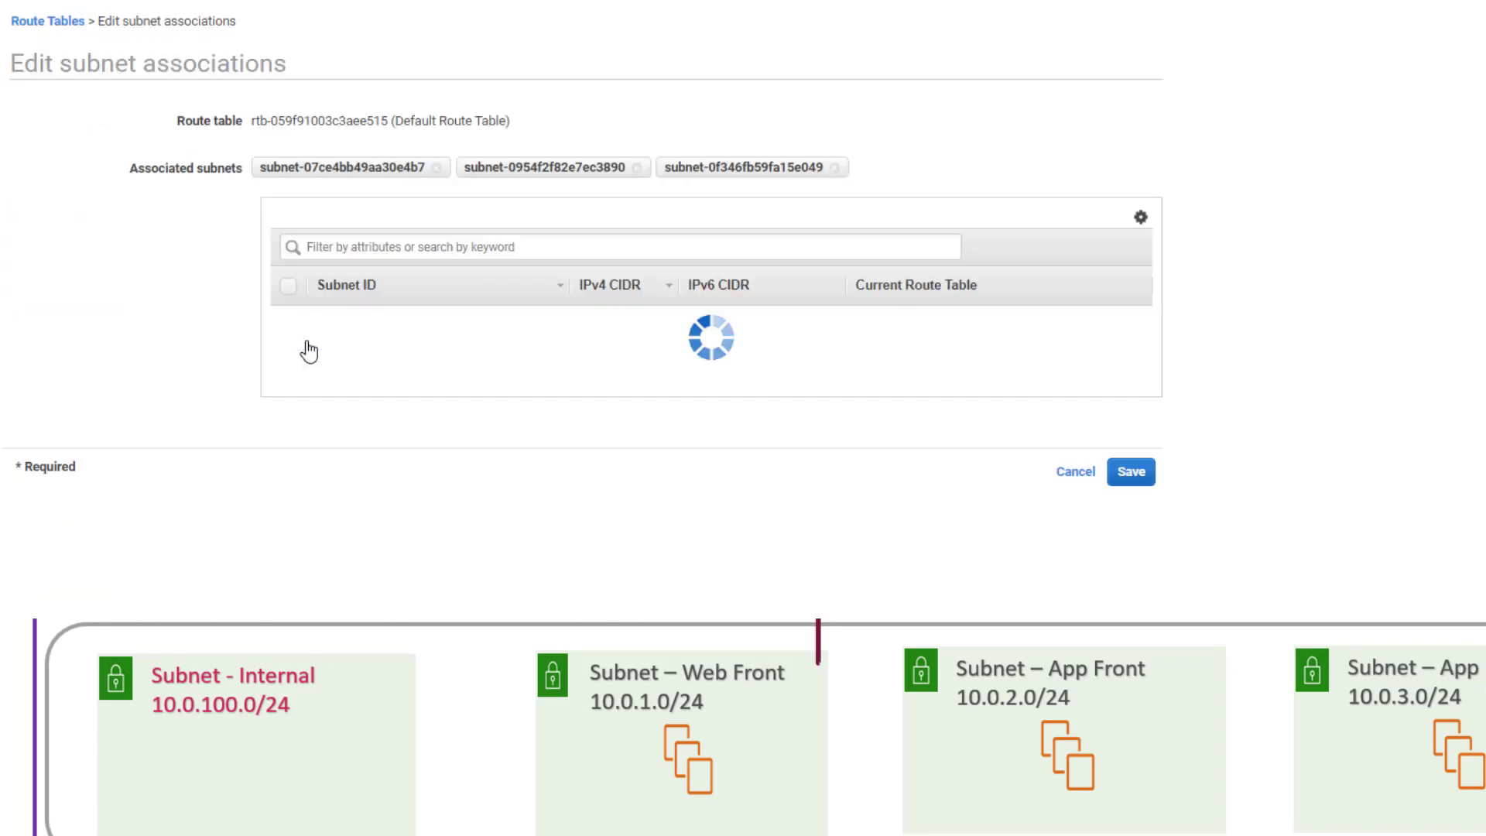
left_click(288, 367)
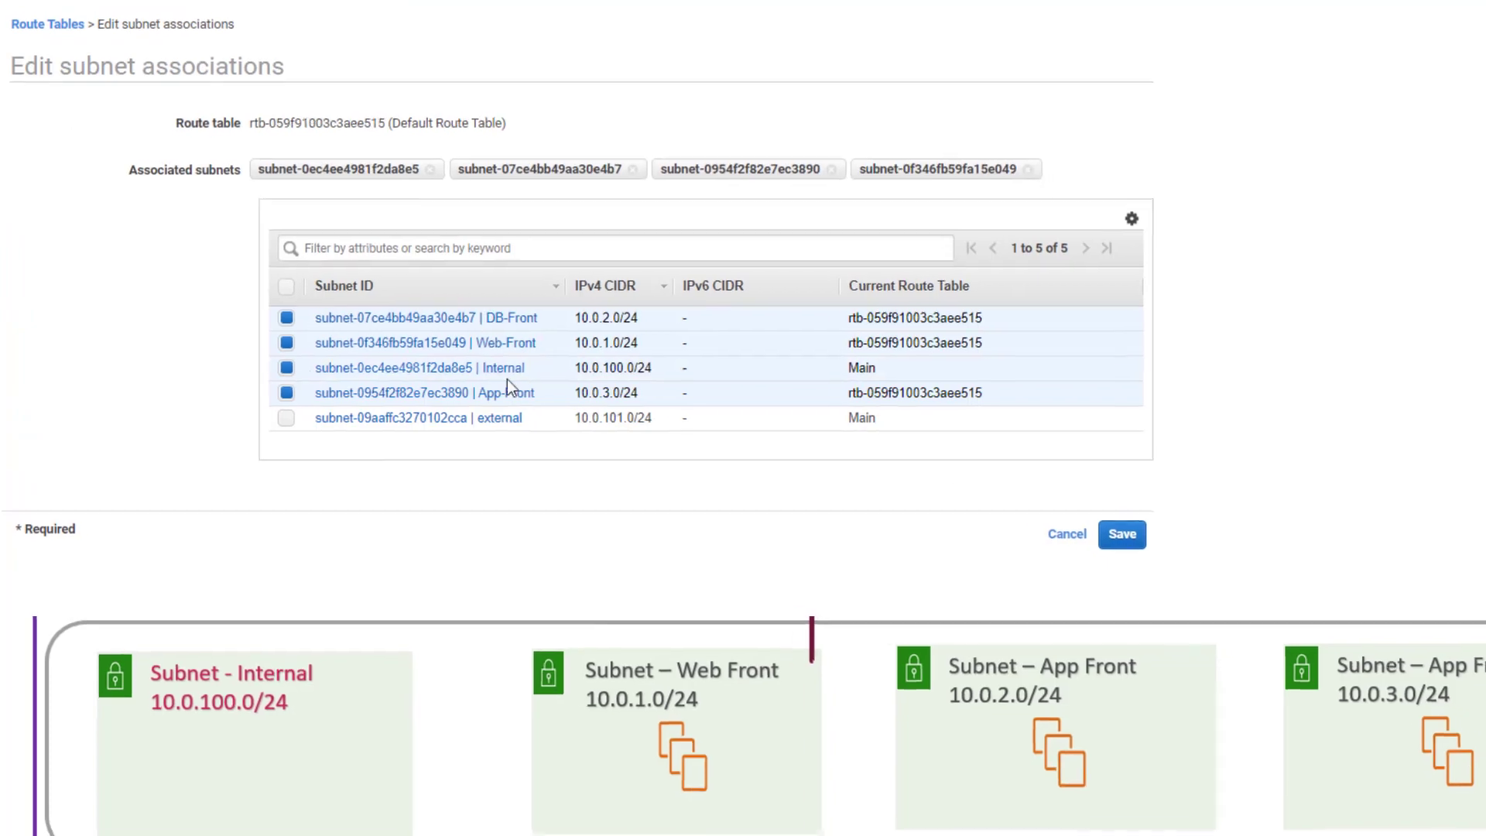
left_click(1131, 535)
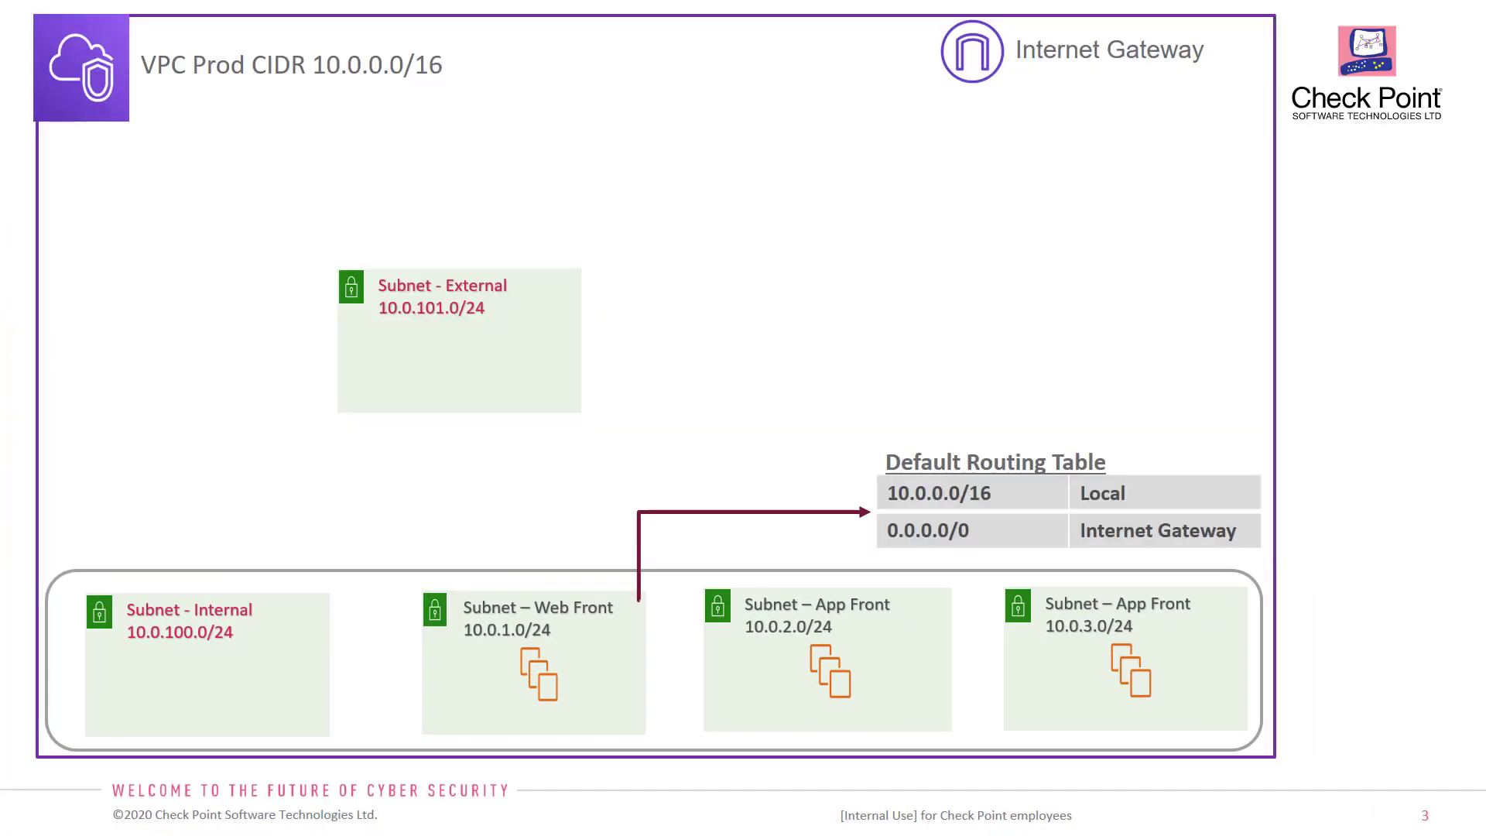
key("Right")
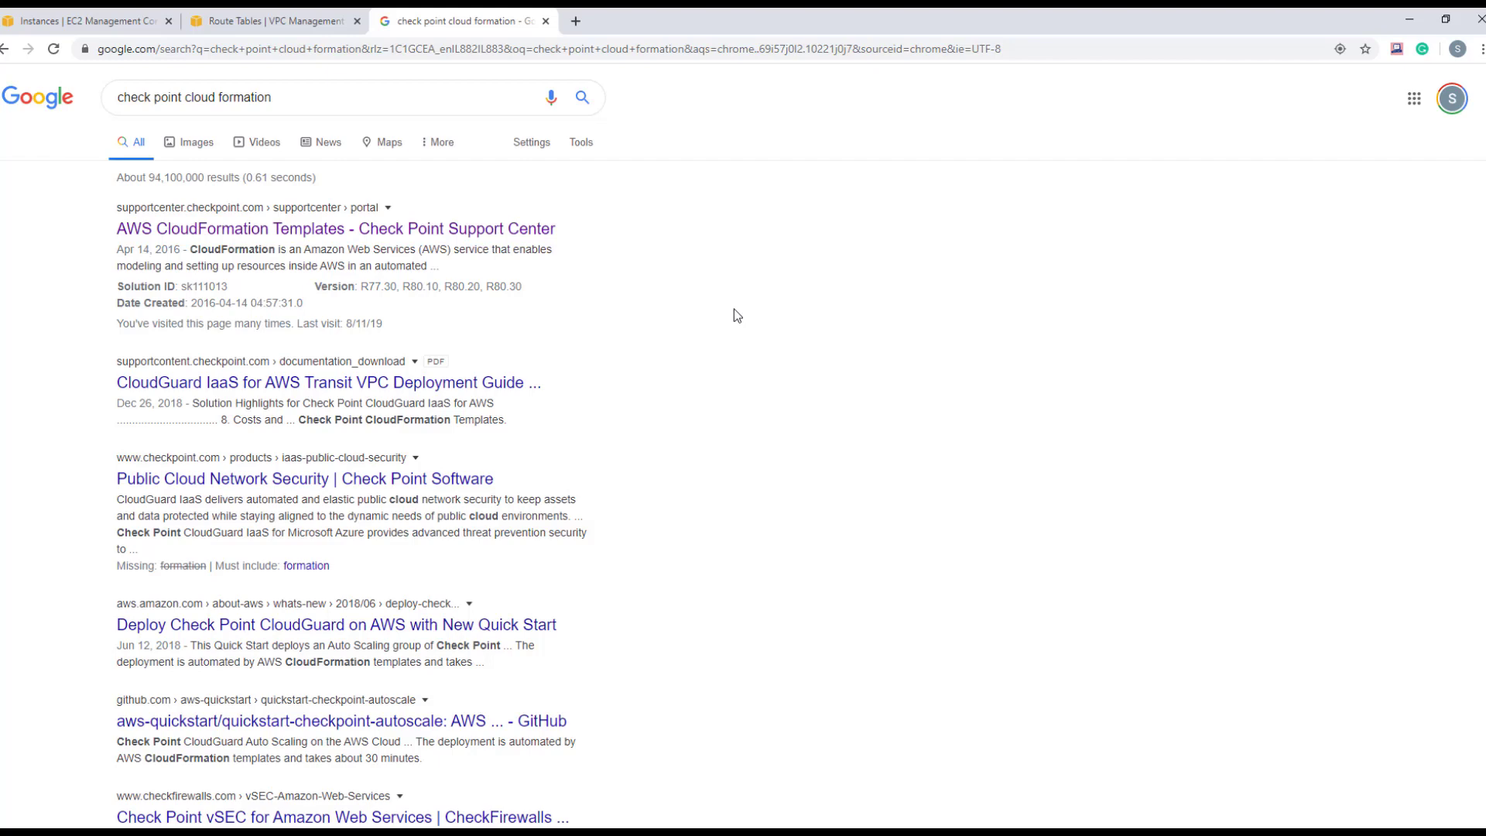
Open Check Point's AWS CloudFormation Templates article and launch the standalone deployment stack for an existing VPC.
left_click(460, 230)
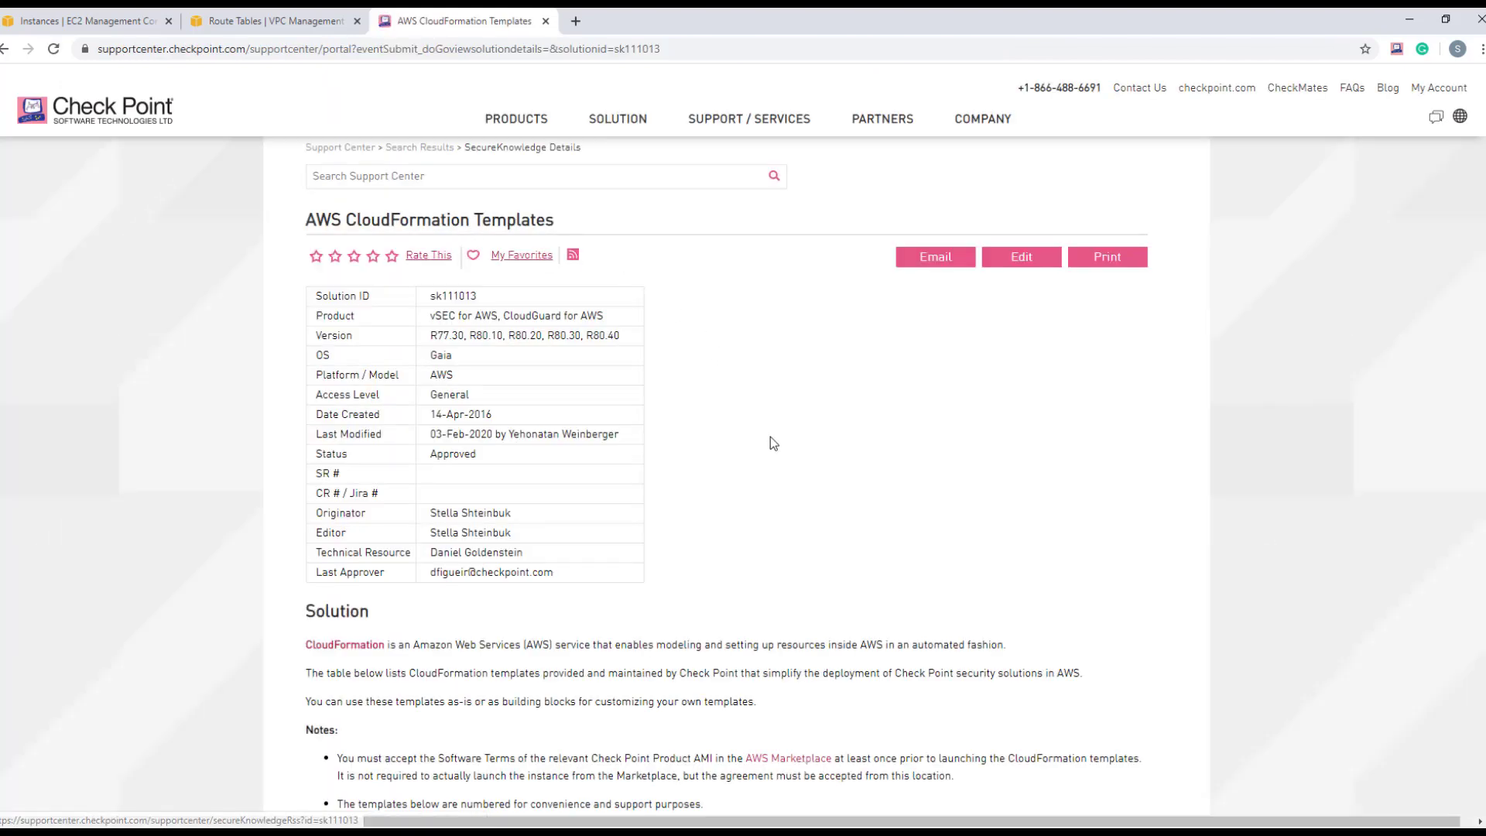
scroll(773, 443, "down", 14)
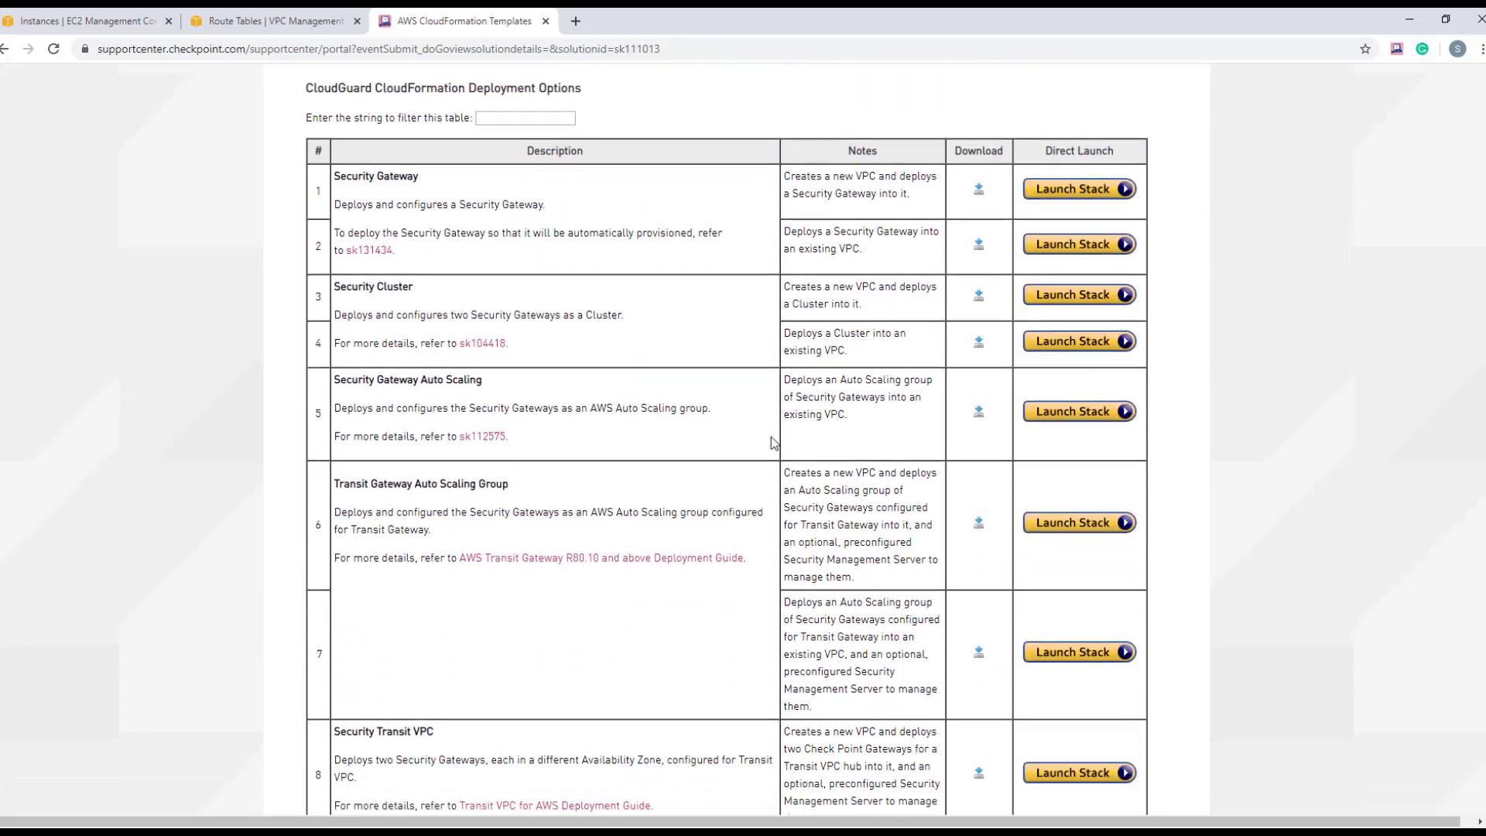
scroll(774, 443, "down", 12)
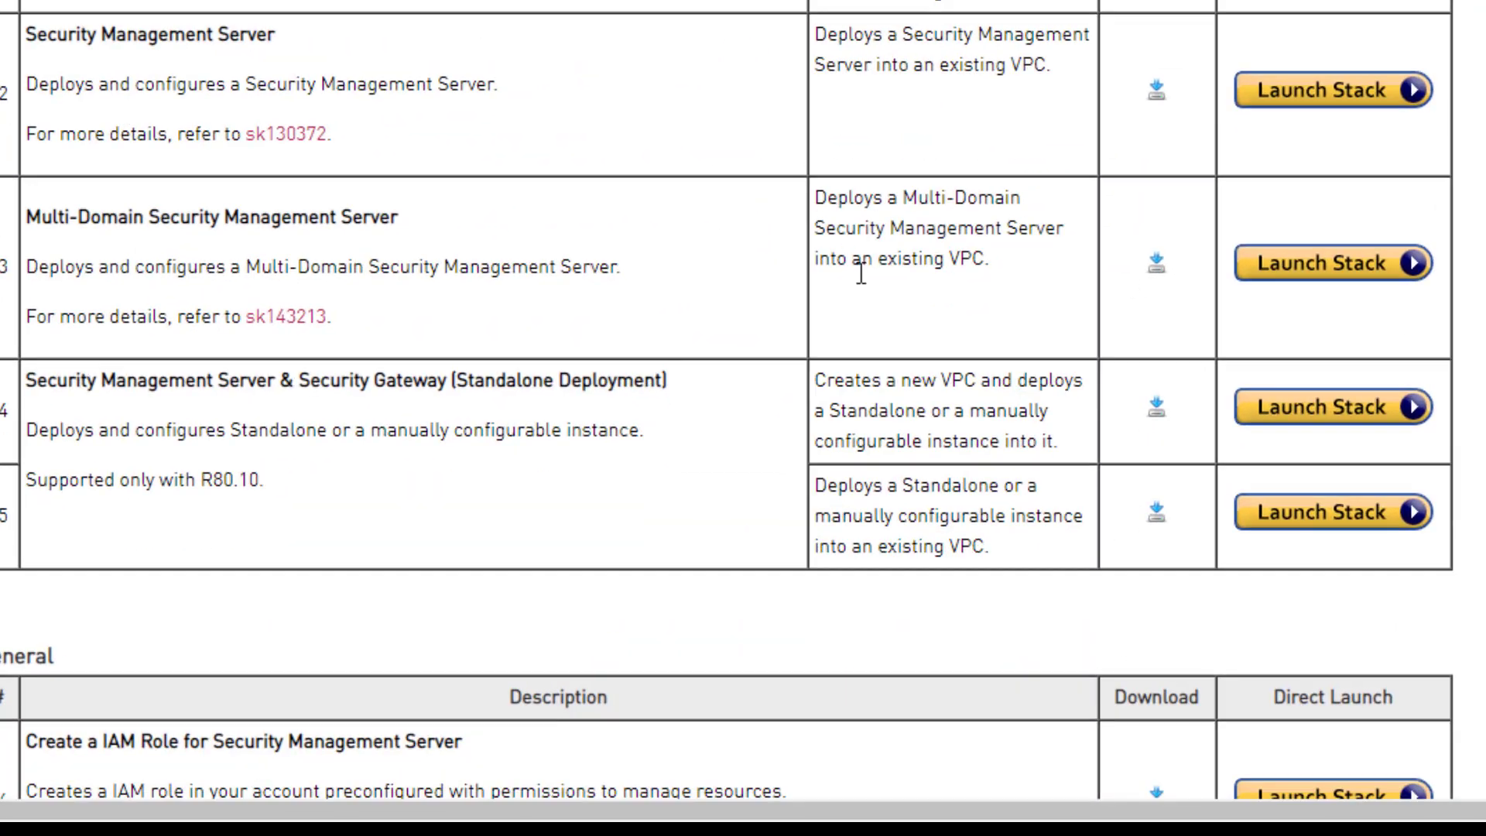
left_click(1316, 515)
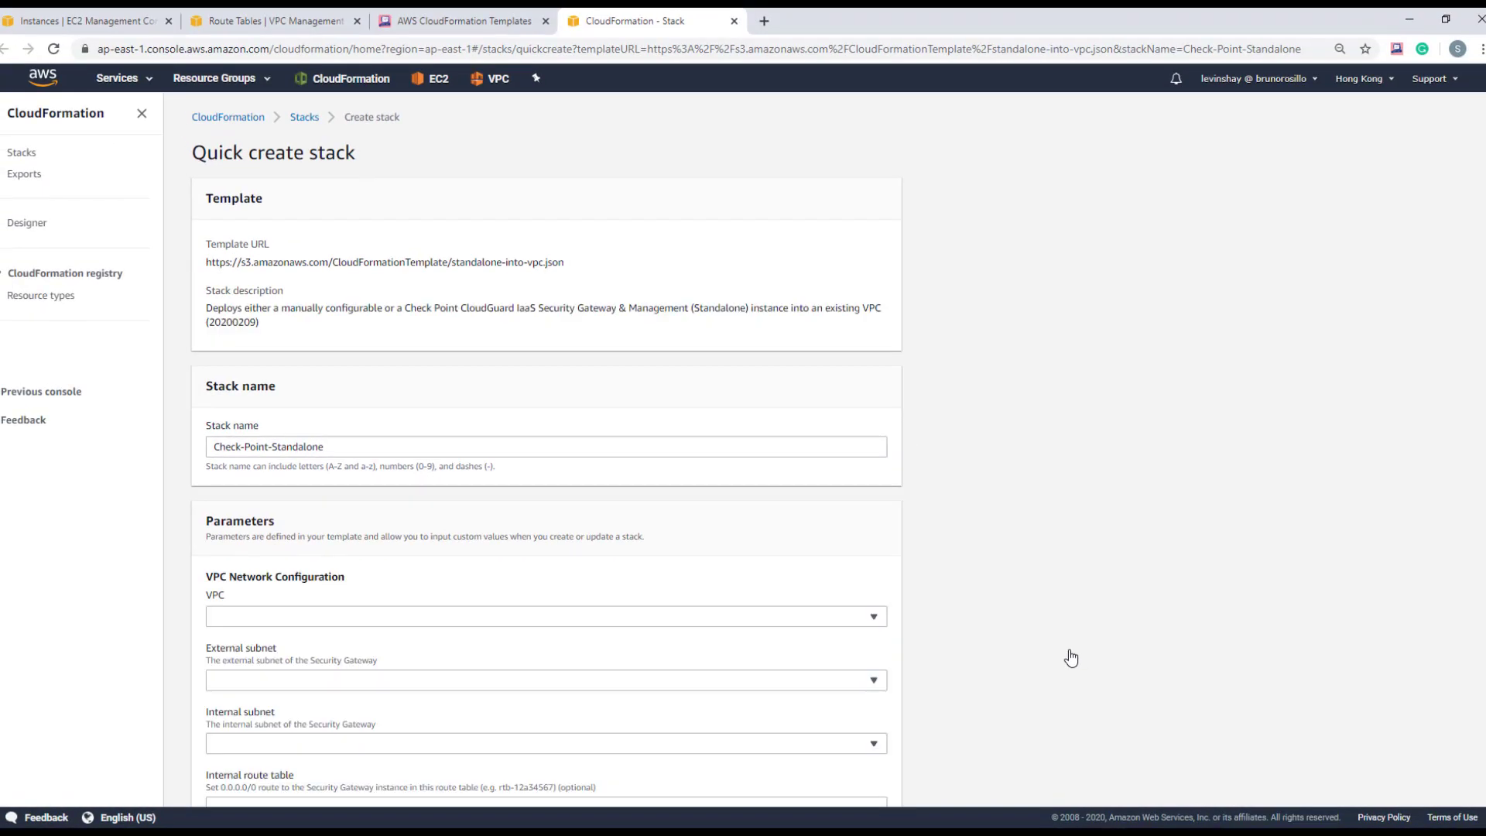
Configure the stack's network with Prod-VPC, external subnet 10.0.101.0/24 (external) and internal subnet 10.0.100.0/24 (Internal).
scroll(1076, 654, "down", 4)
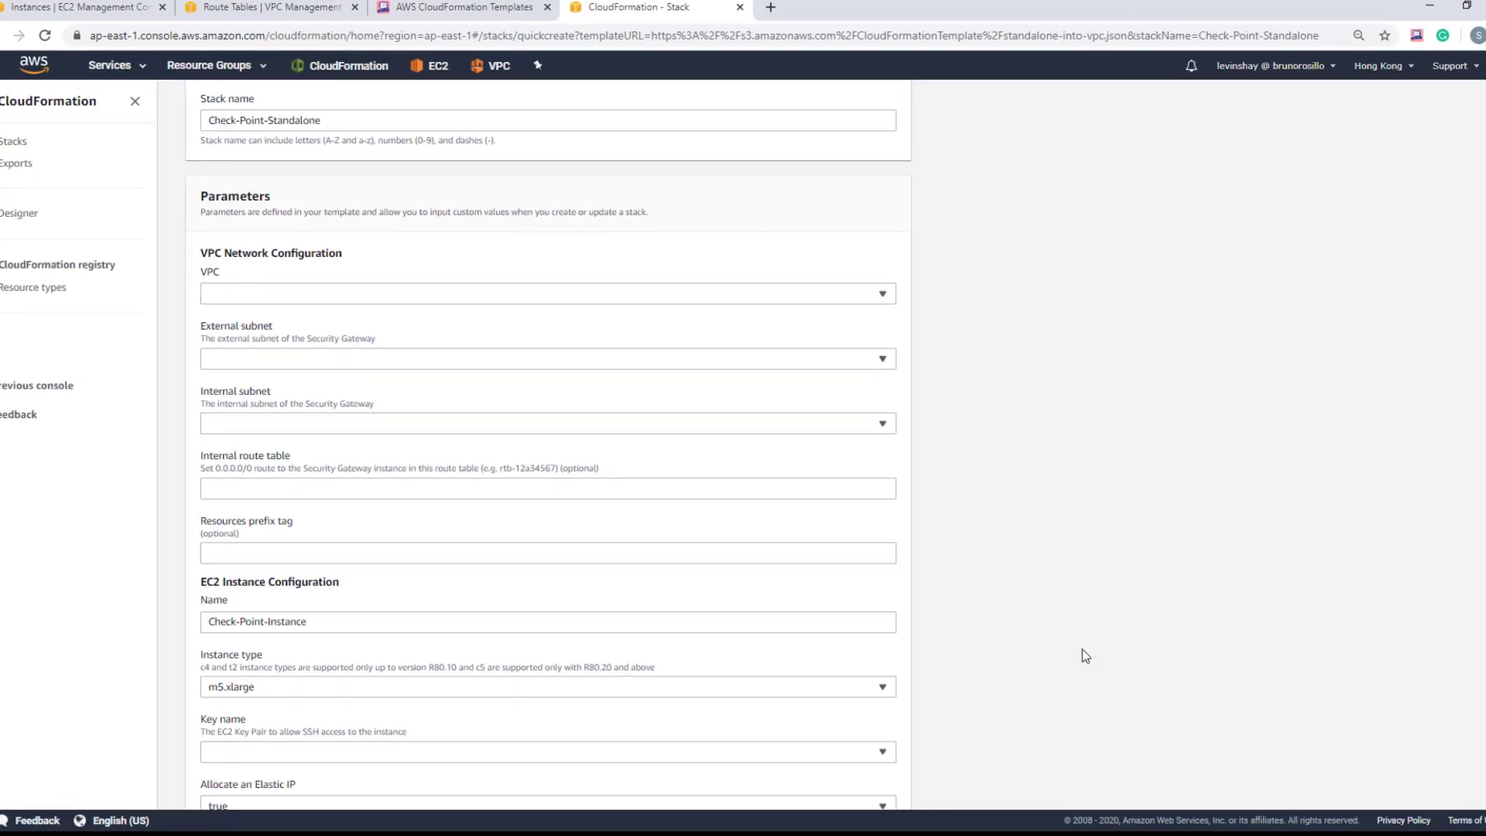
left_click(544, 285)
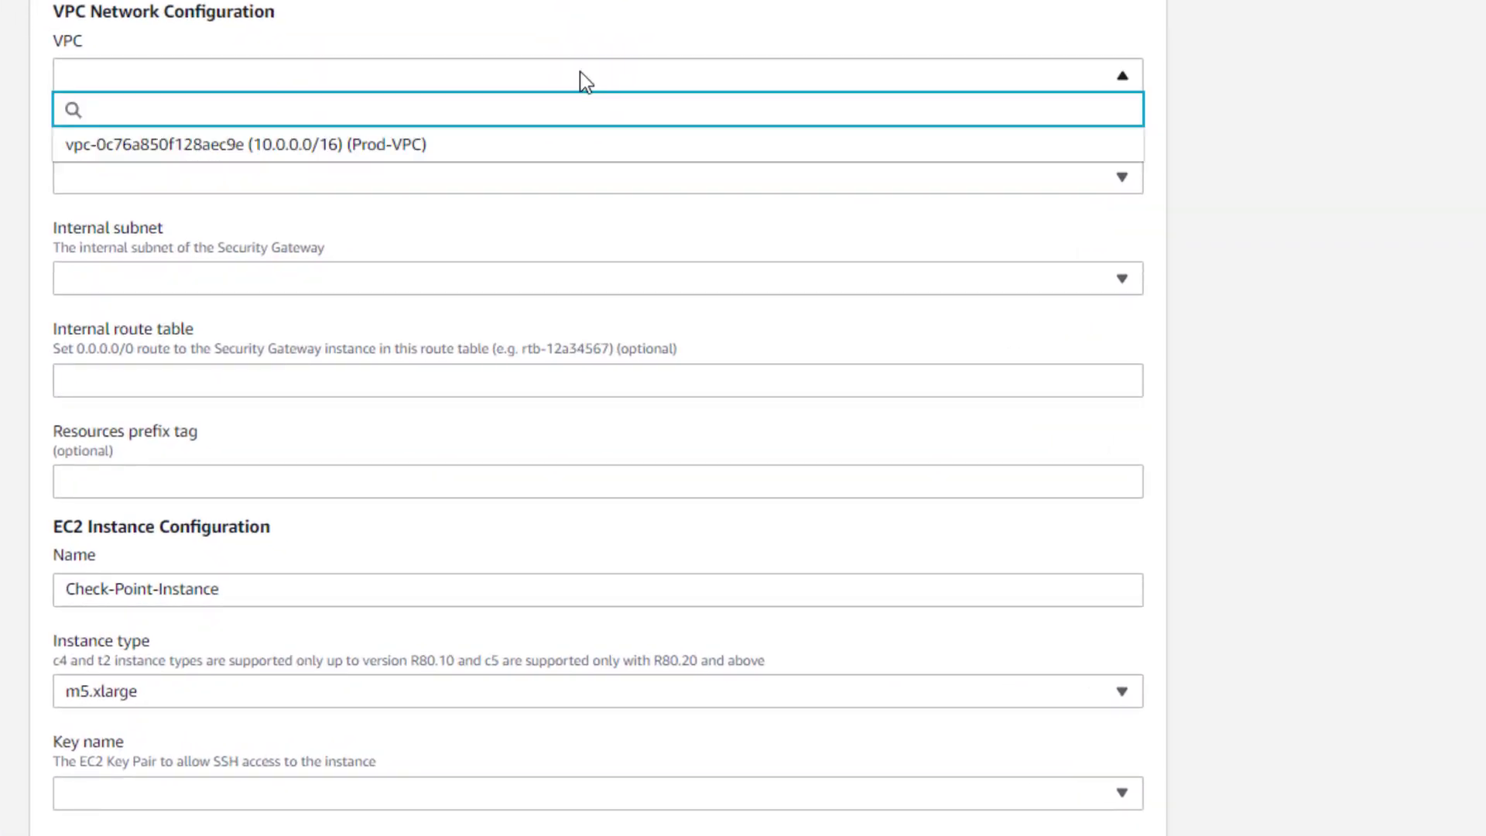
left_click(456, 148)
left_click(331, 184)
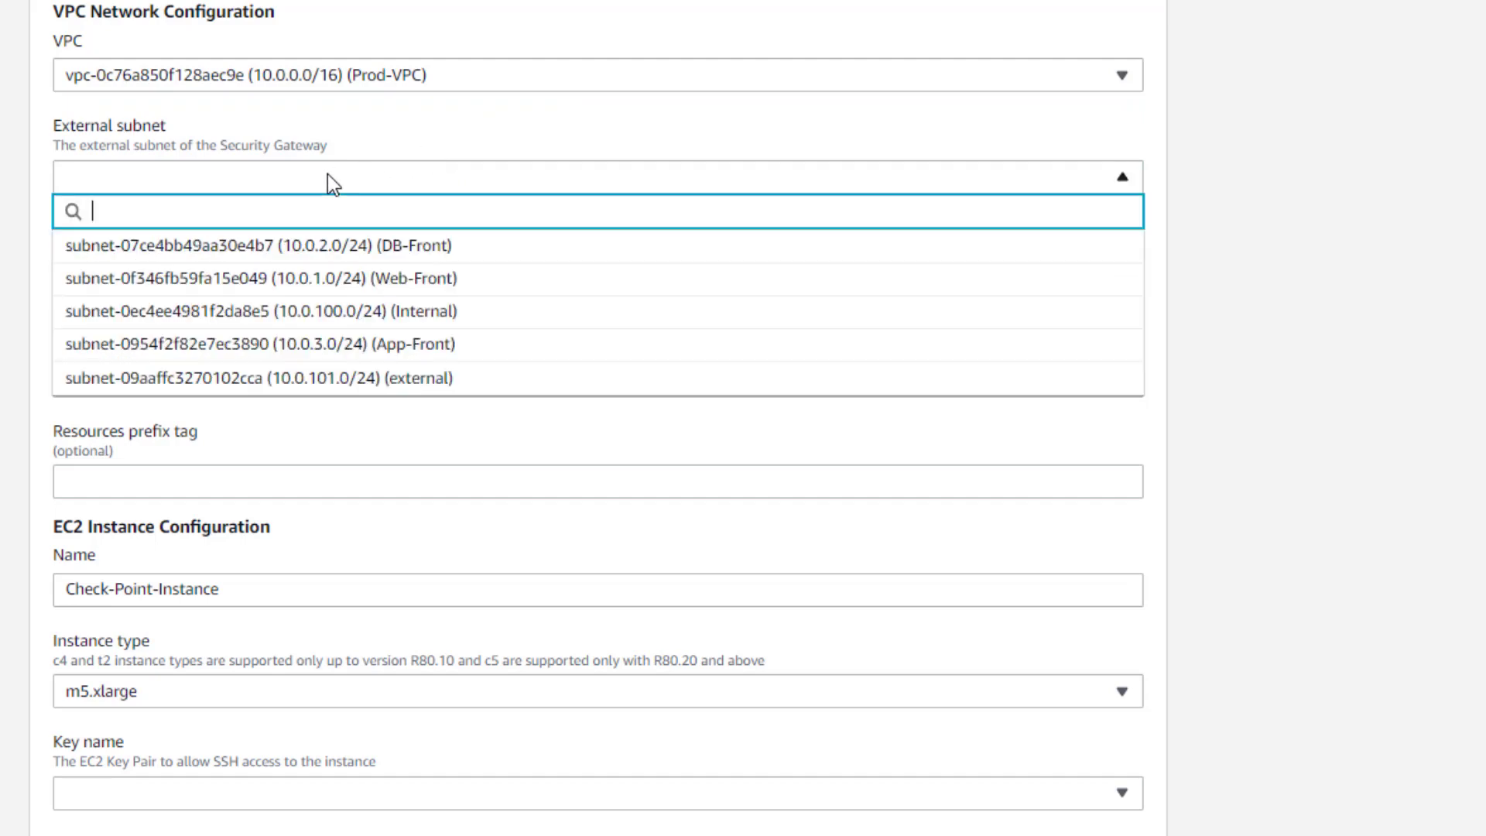
left_click(355, 378)
left_click(246, 288)
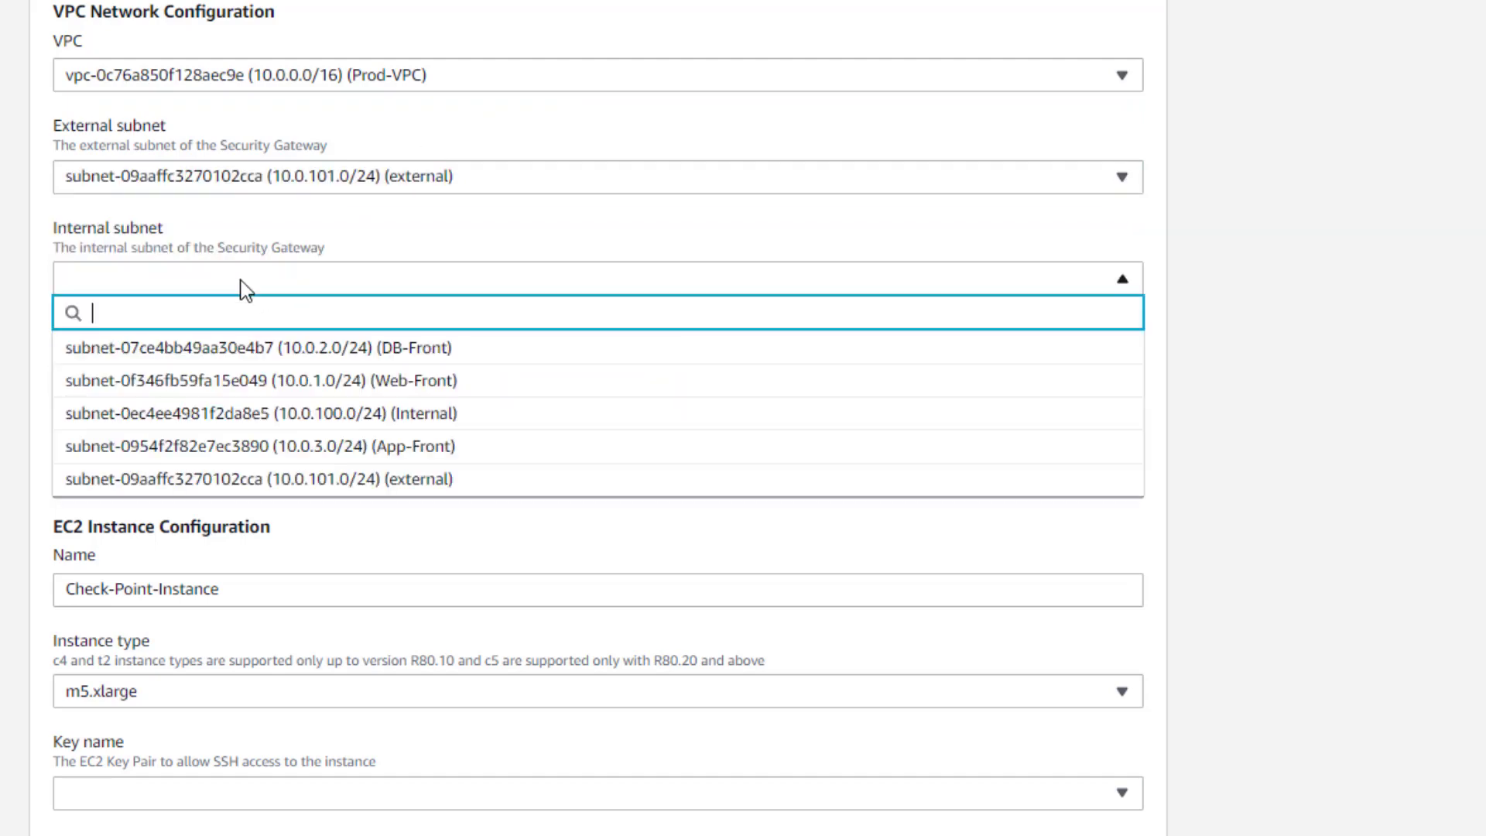
left_click(307, 416)
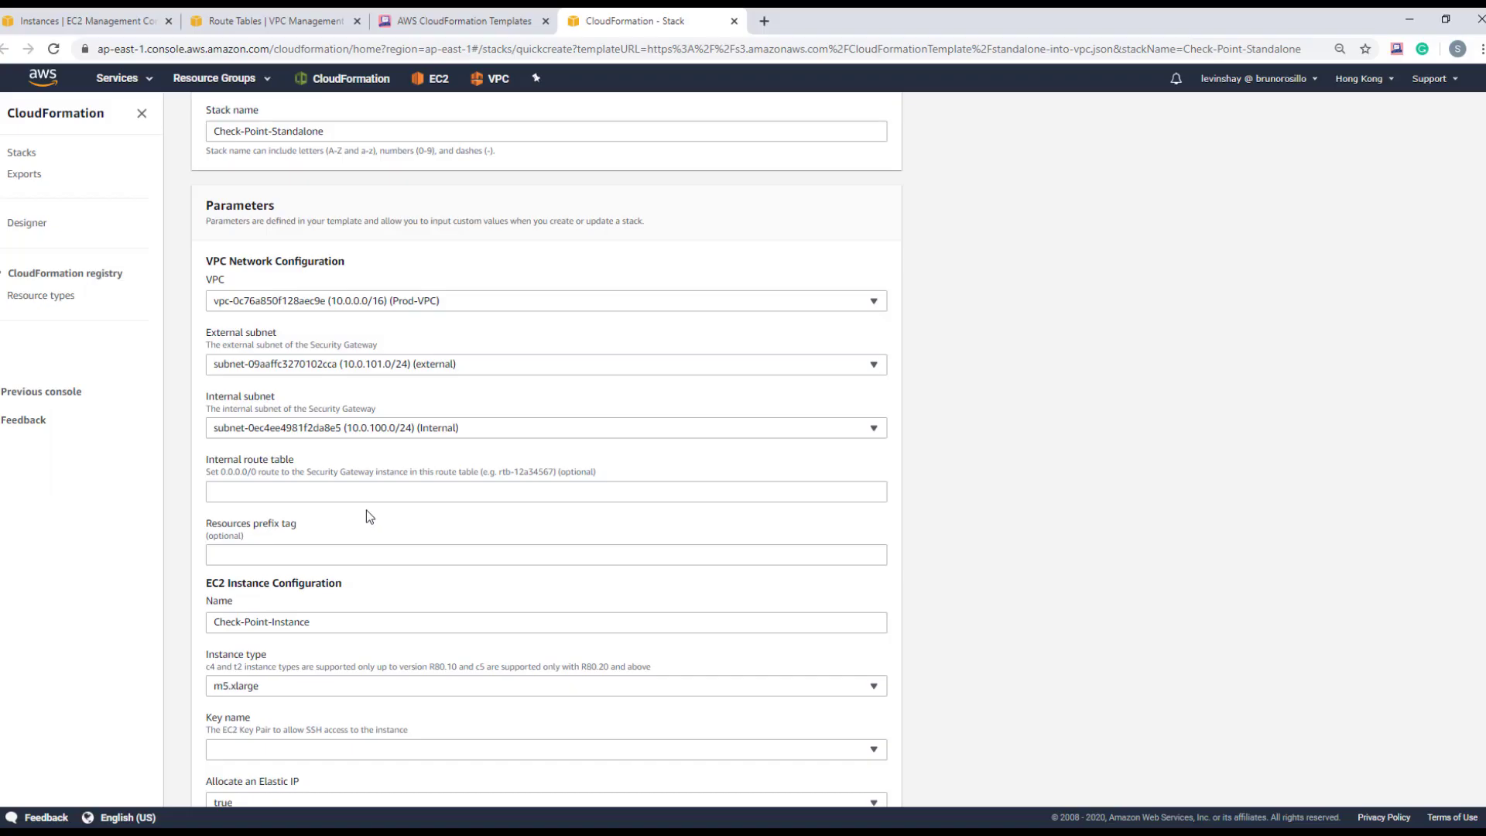
Set the EC2 instance type to c5.xlarge and the key name to checkmates.
scroll(353, 532, "down", 5)
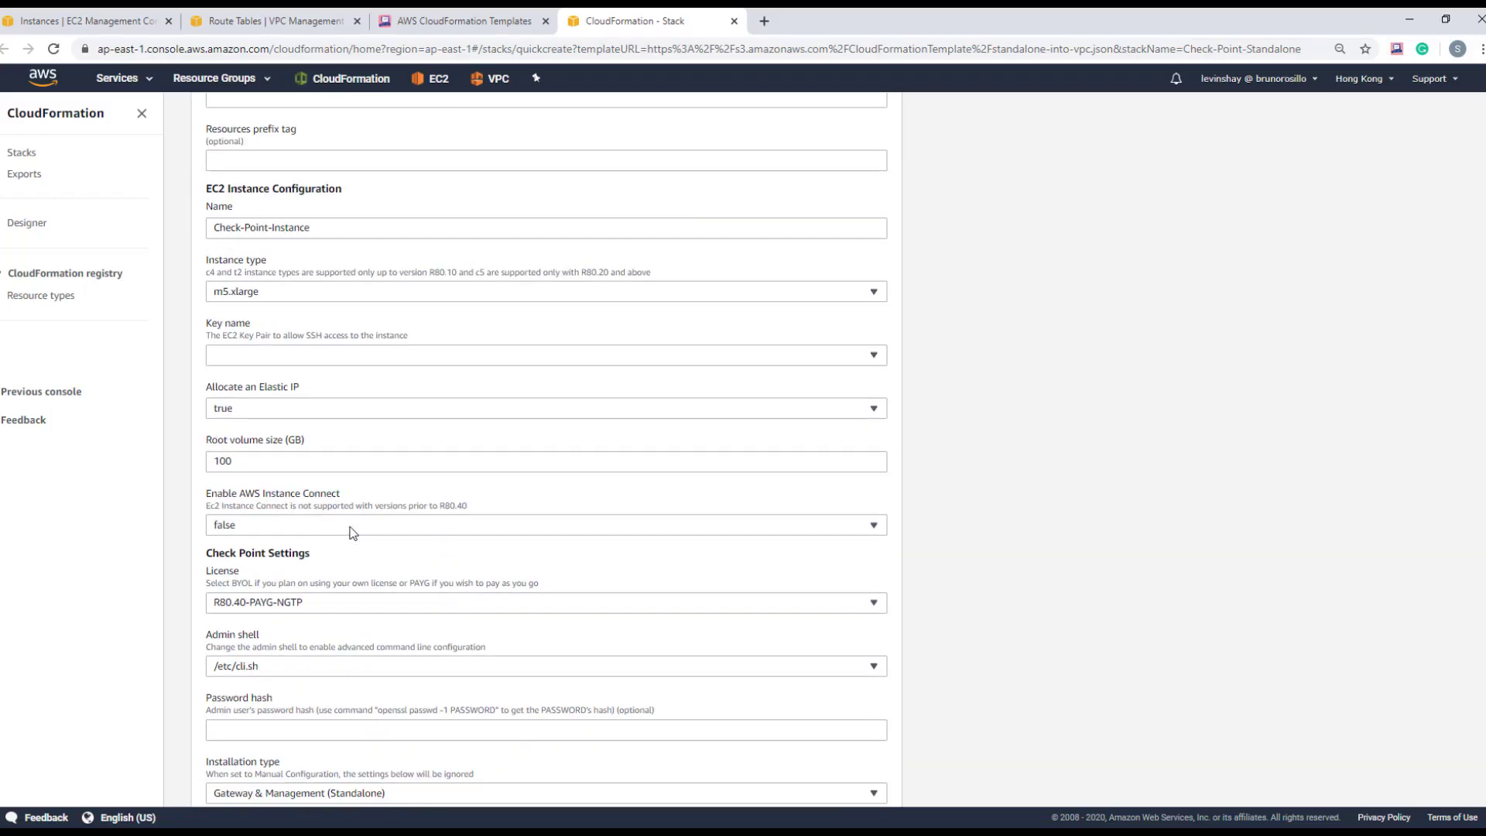
left_click(273, 293)
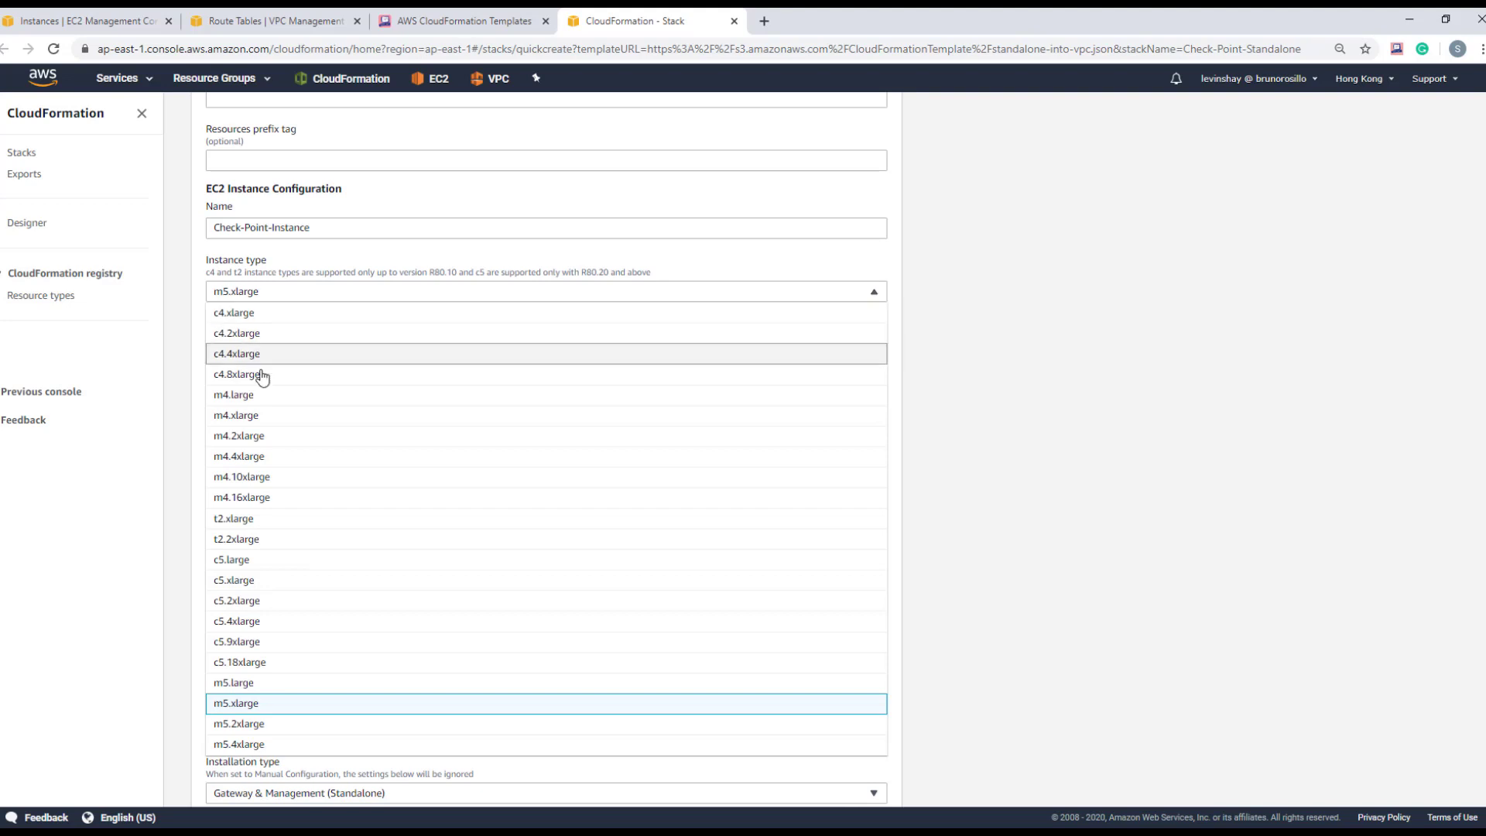
left_click(244, 579)
left_click(278, 355)
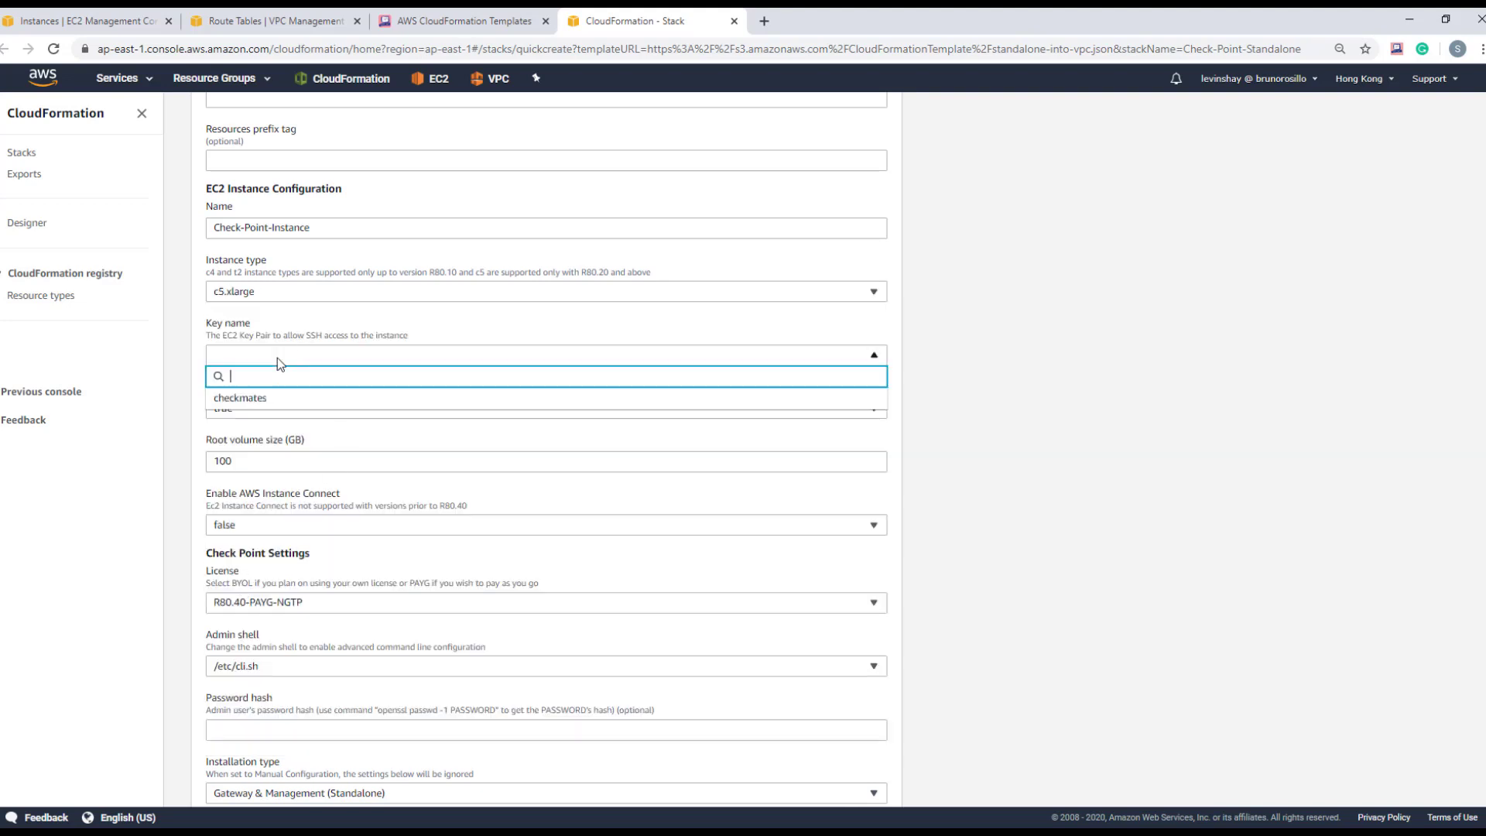
left_click(257, 400)
Keep the R80.40-PAYG-NGTP license and fill in the admin user's password hash in the Check Point settings.
scroll(259, 400, "down", 2)
scroll(259, 400, "down", 2)
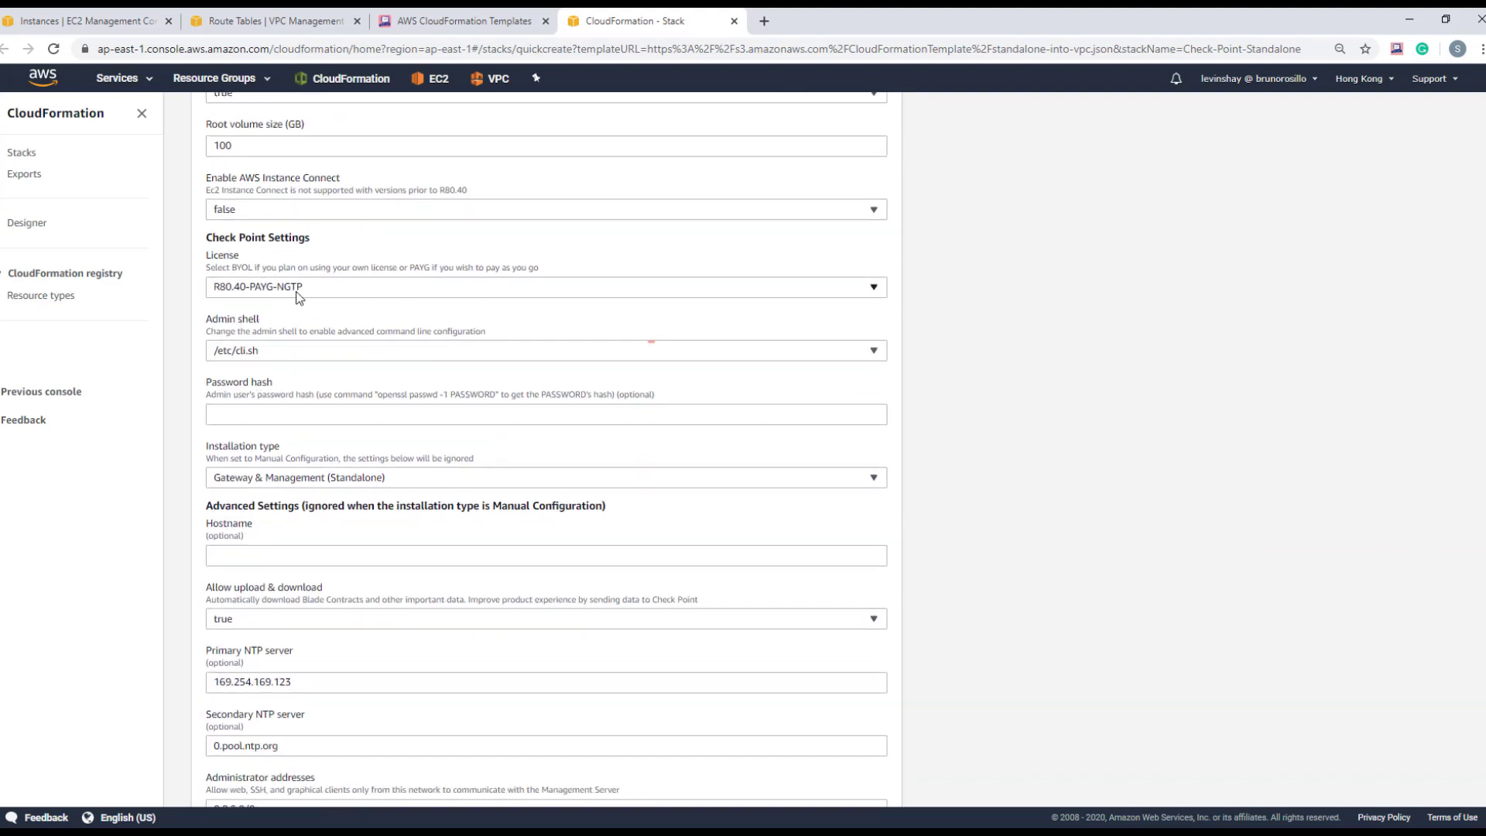
left_click(296, 288)
left_click(298, 296)
left_click(256, 415)
left_click(255, 448)
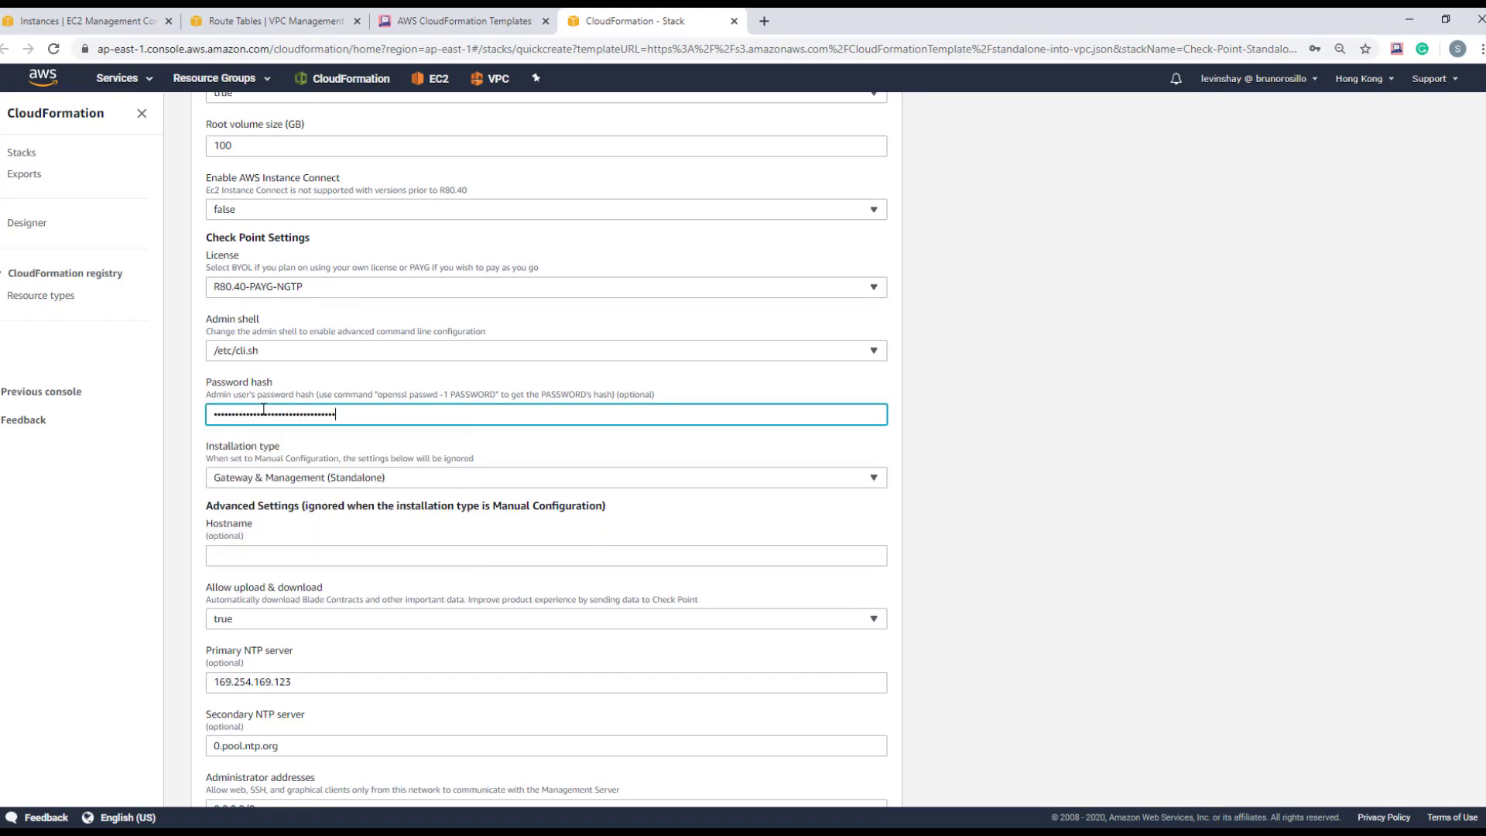
Acknowledge custom-named IAM resources and CAPABILITY_AUTO_EXPAND, create the Check-Point-Standalone stack and select it among the stacks.
scroll(285, 630, "down", 5)
left_click(230, 703)
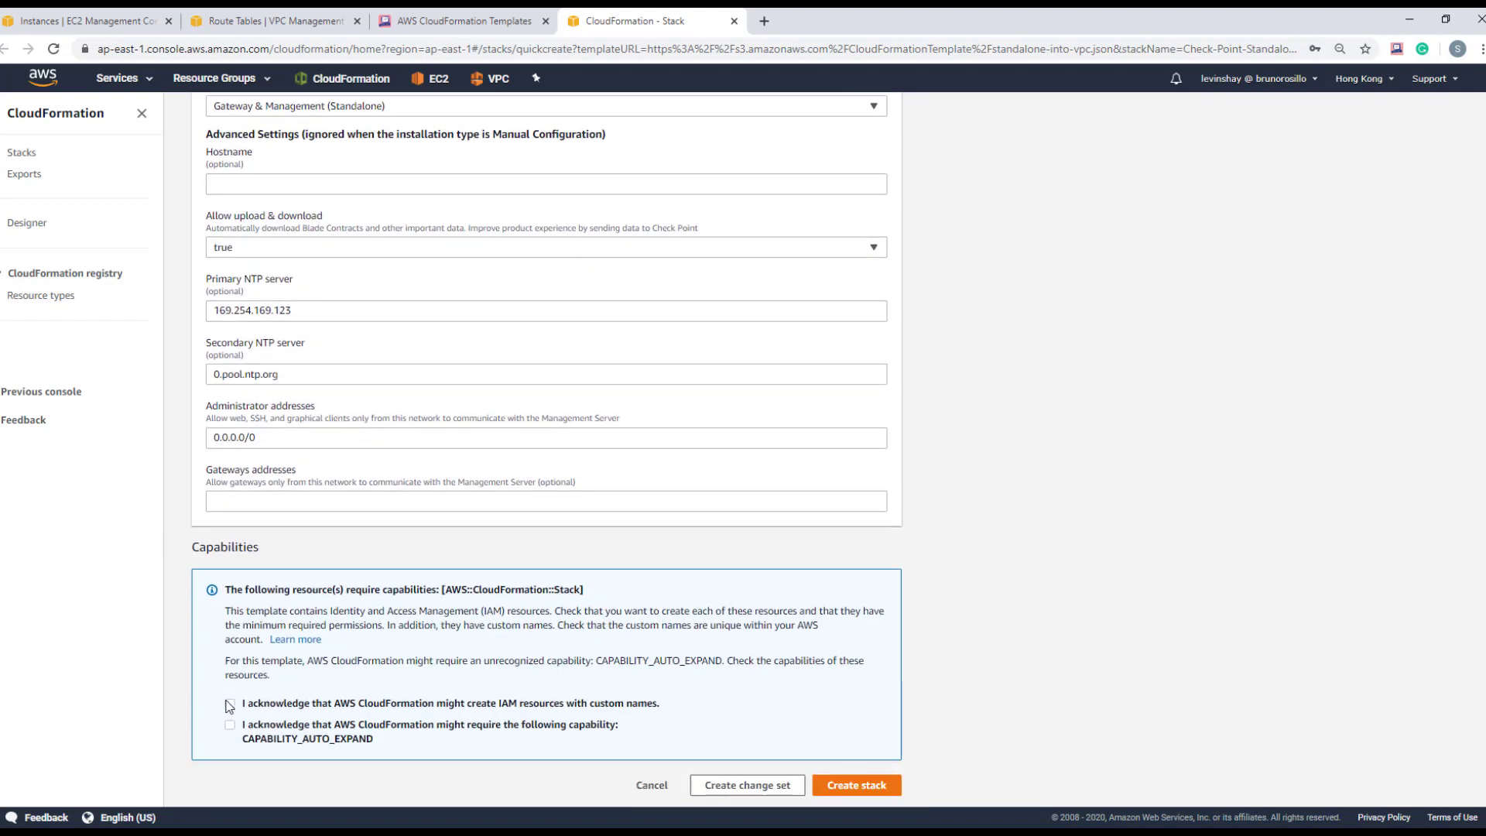
left_click(230, 724)
left_click(856, 784)
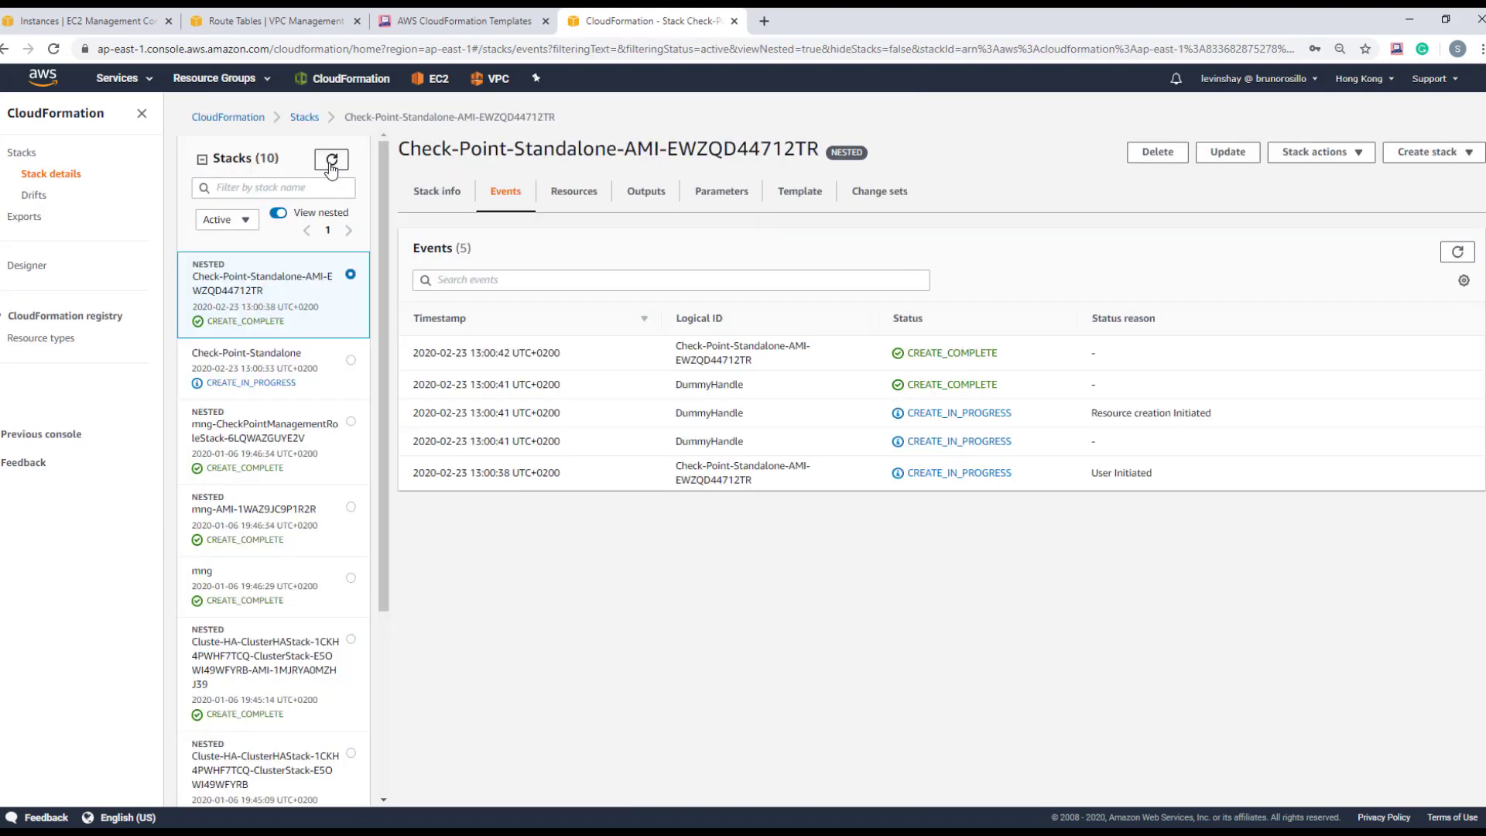
left_click(330, 358)
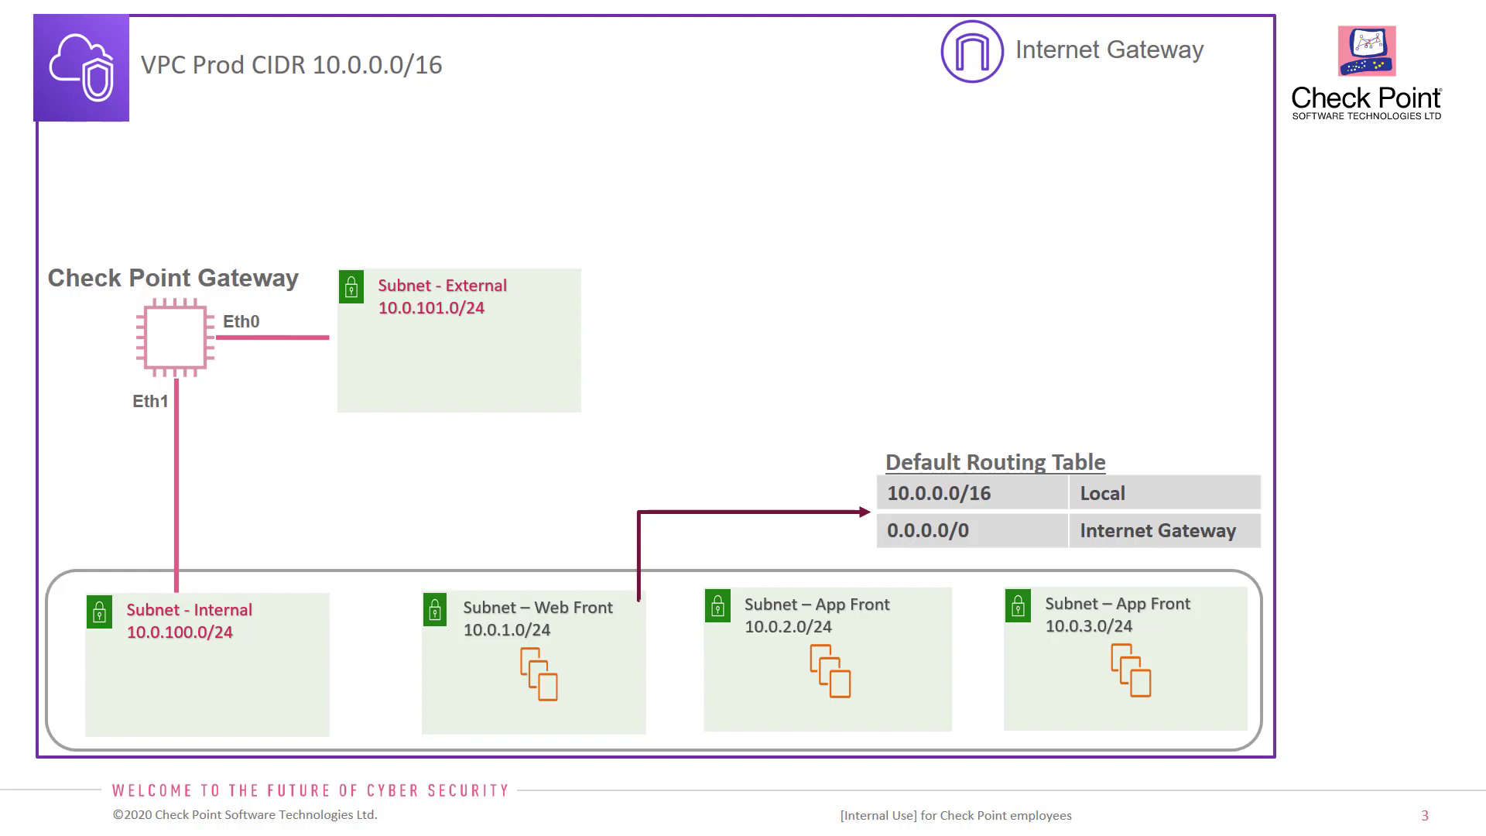
key("Right")
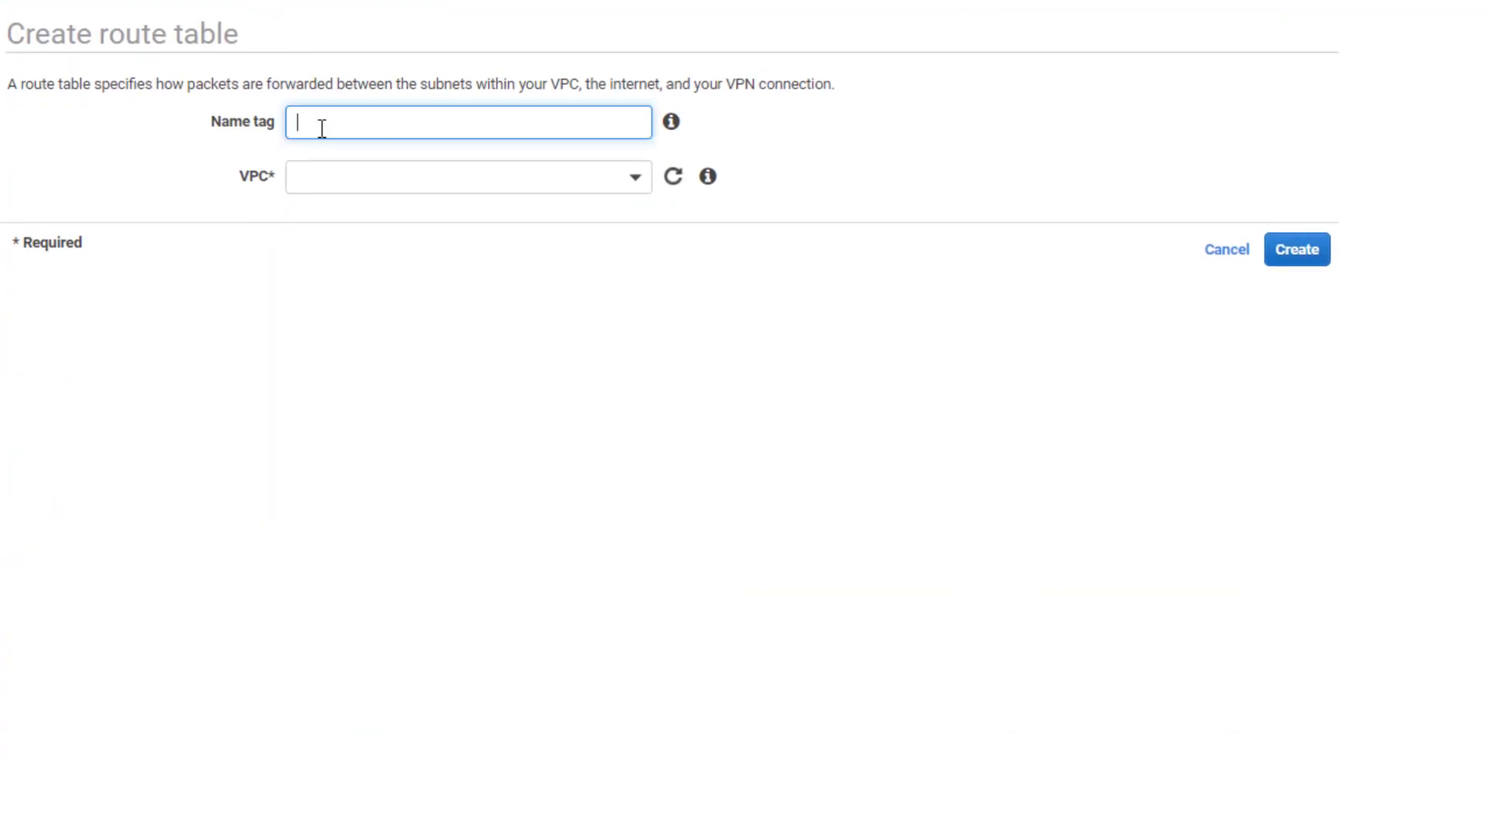
Create a route table named External Route Table in Prod-VPC.
type("External Route Table")
left_click(344, 180)
left_click(350, 265)
left_click(1304, 258)
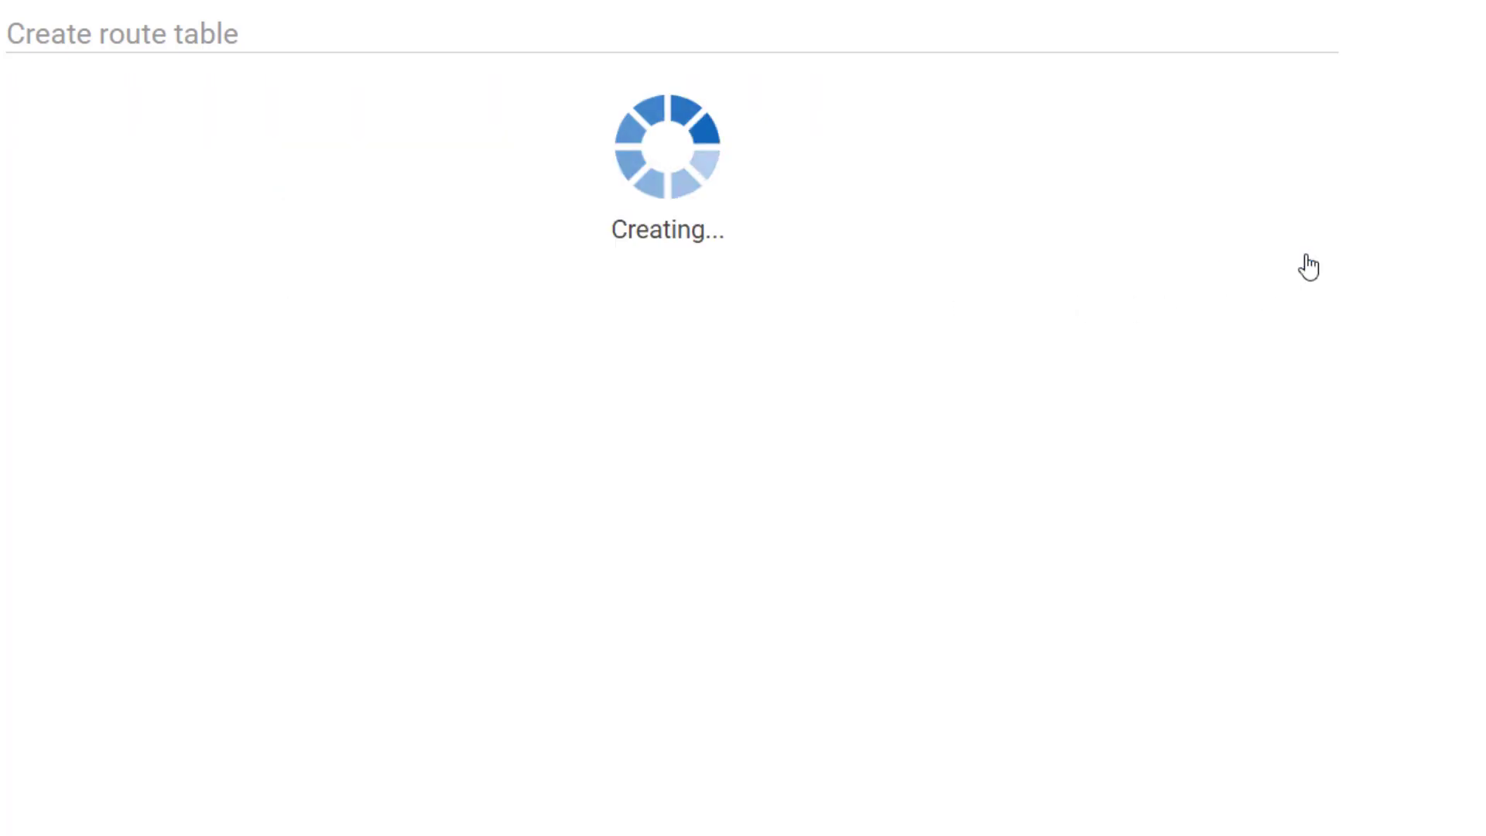
left_click(975, 219)
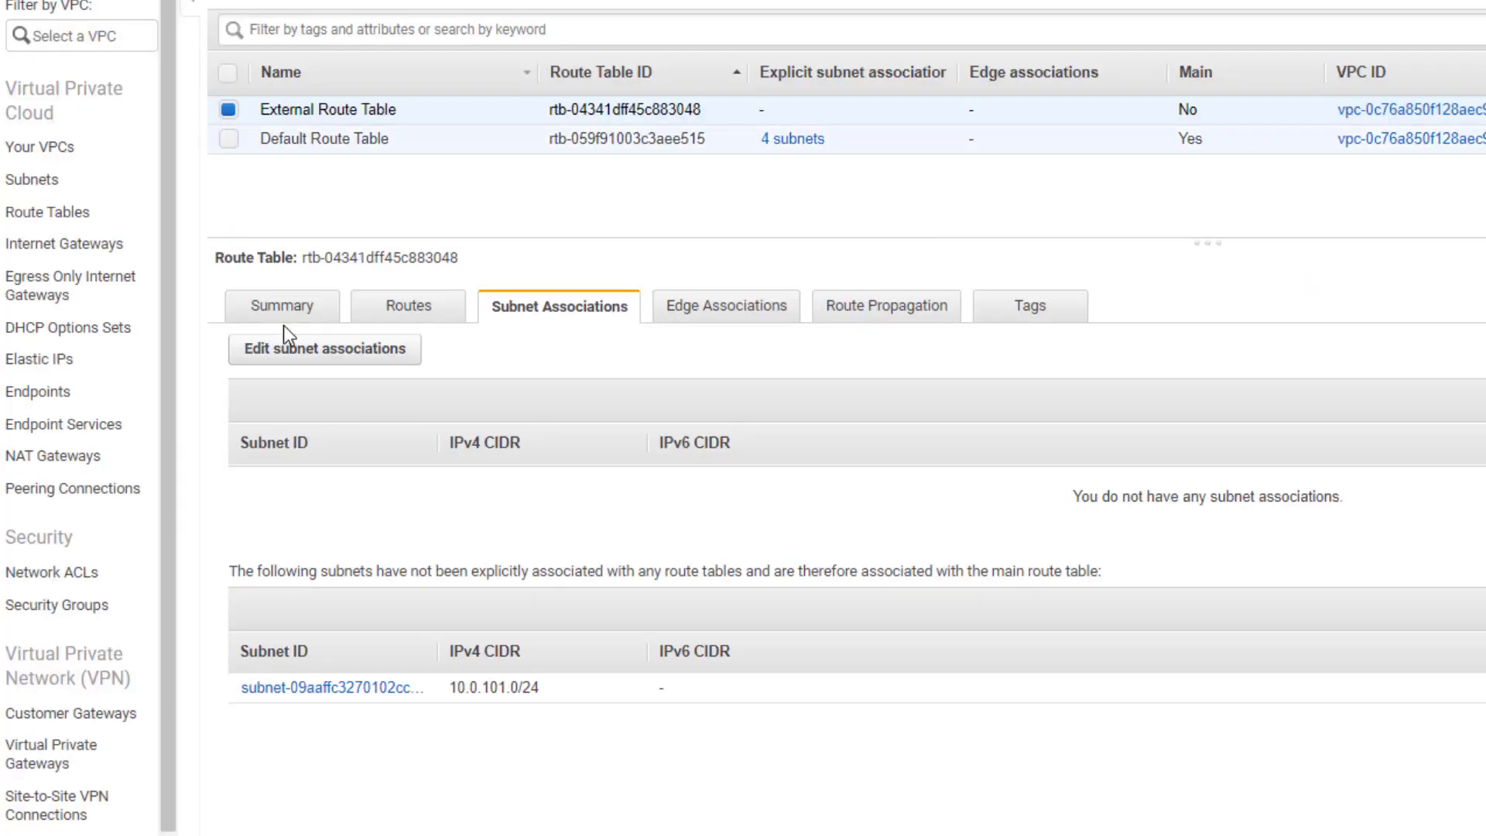
Associate the external subnet 10.0.101.0/24 with External Route Table.
left_click(299, 344)
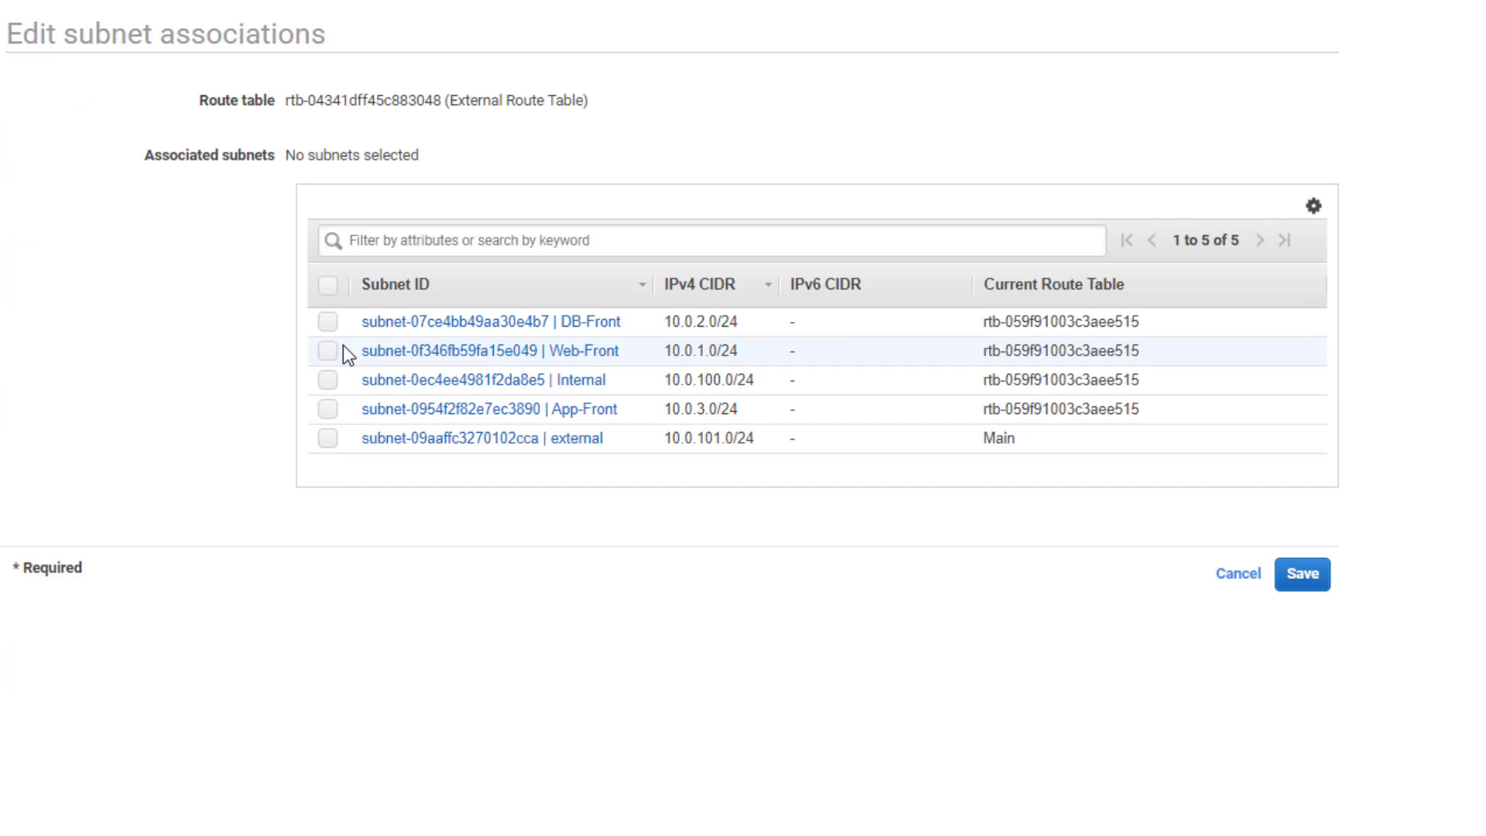
left_click(327, 438)
left_click(1308, 582)
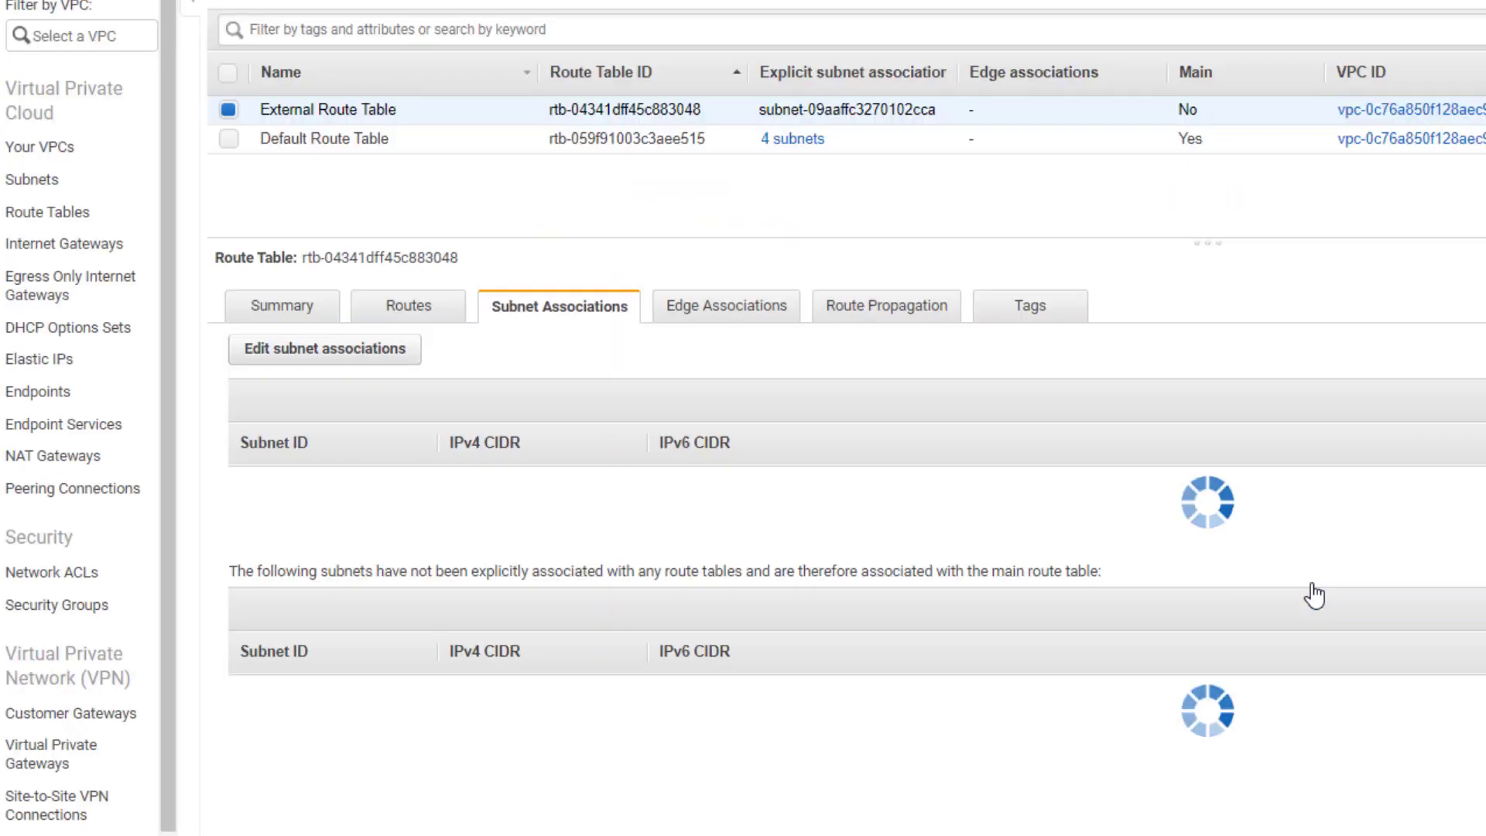
Add a 0.0.0.0/0 route targeting the internet gateway to External Route Table and save the routes.
left_click(406, 311)
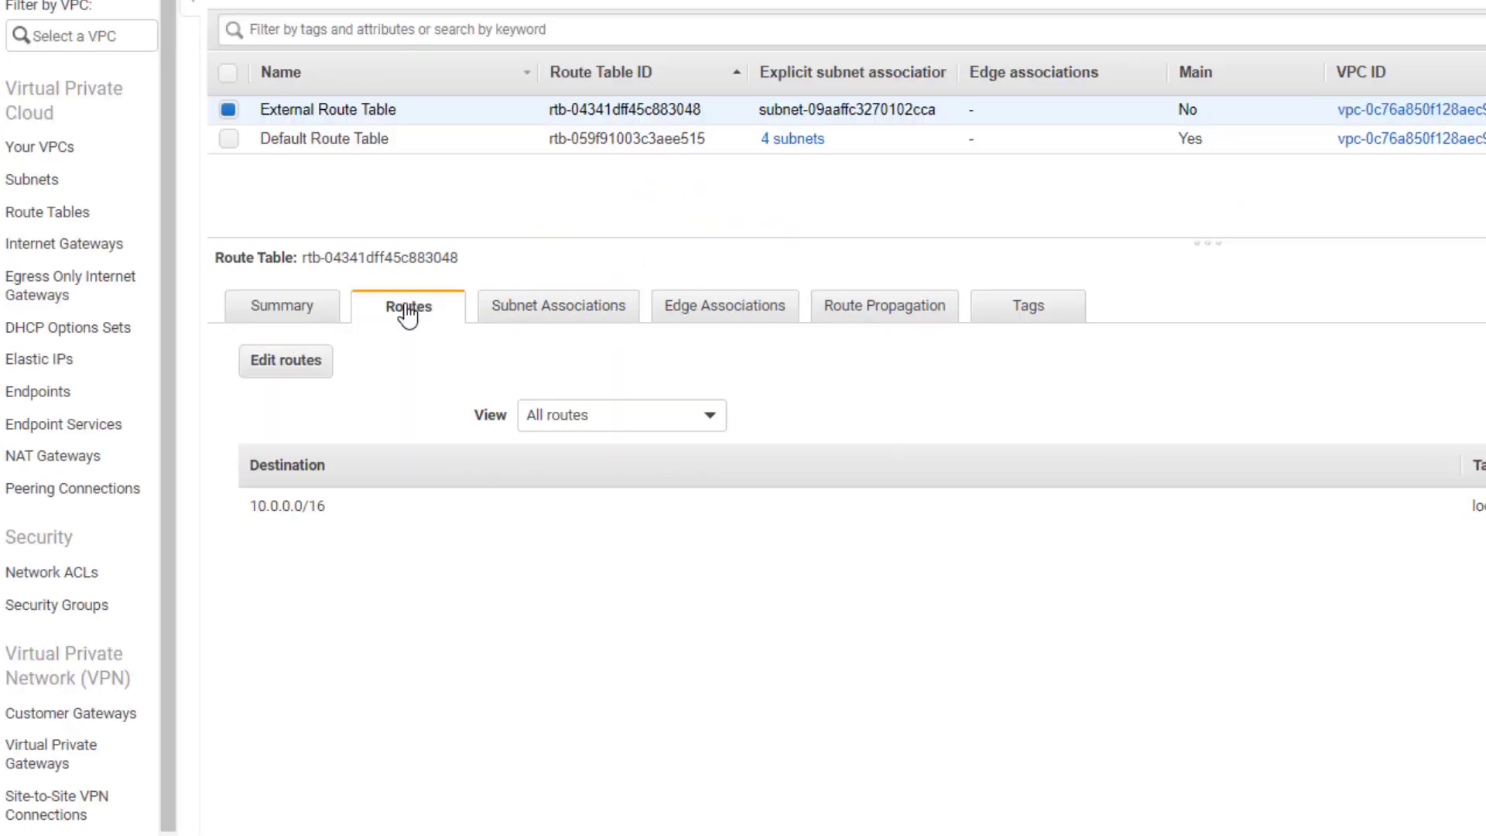
left_click(309, 358)
left_click(62, 194)
type("0")
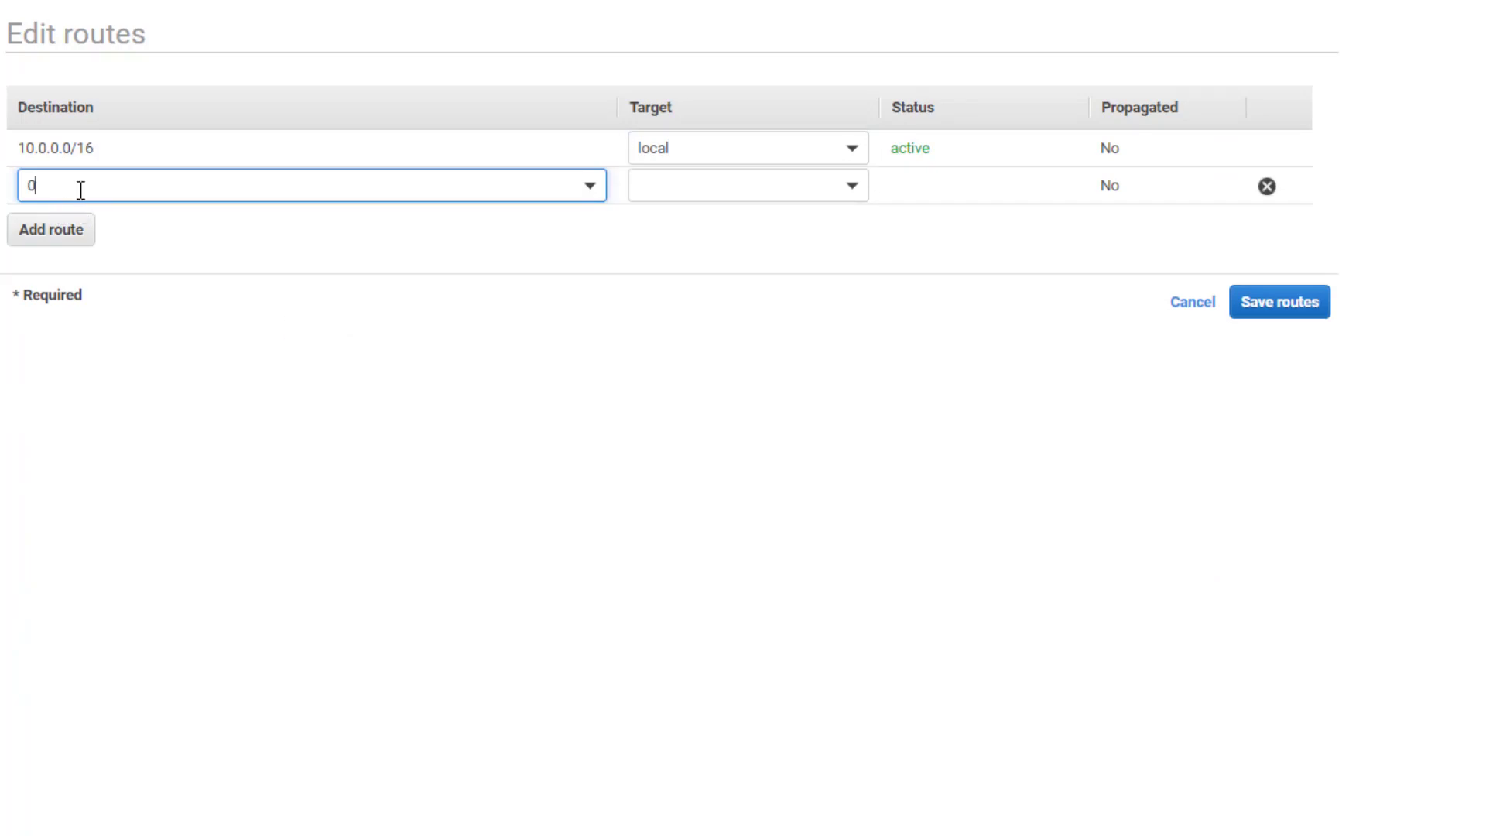
type(".0.0.0/0")
left_click(770, 187)
type("igw-")
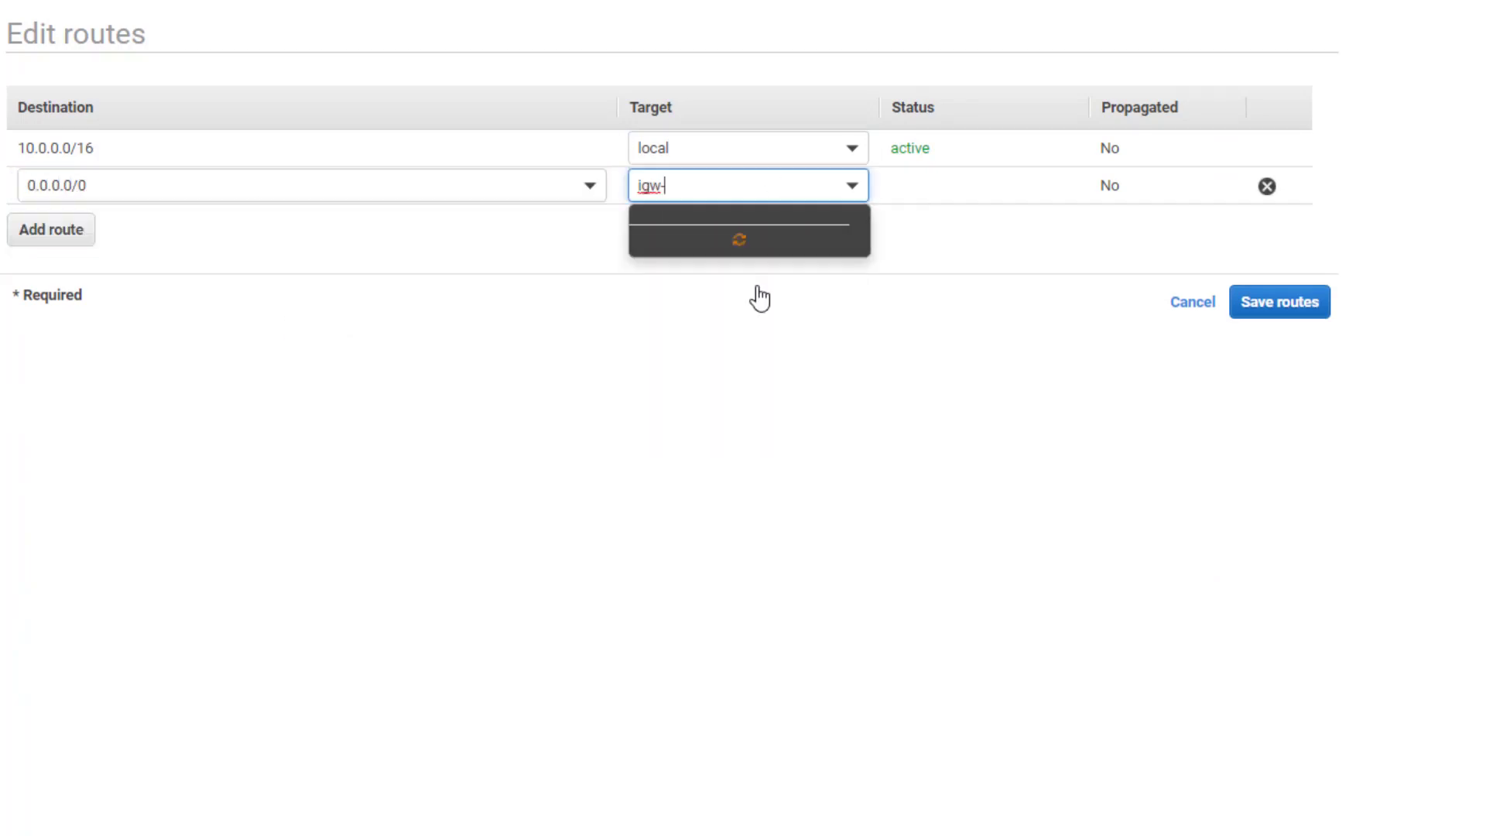
left_click(739, 242)
left_click(1279, 303)
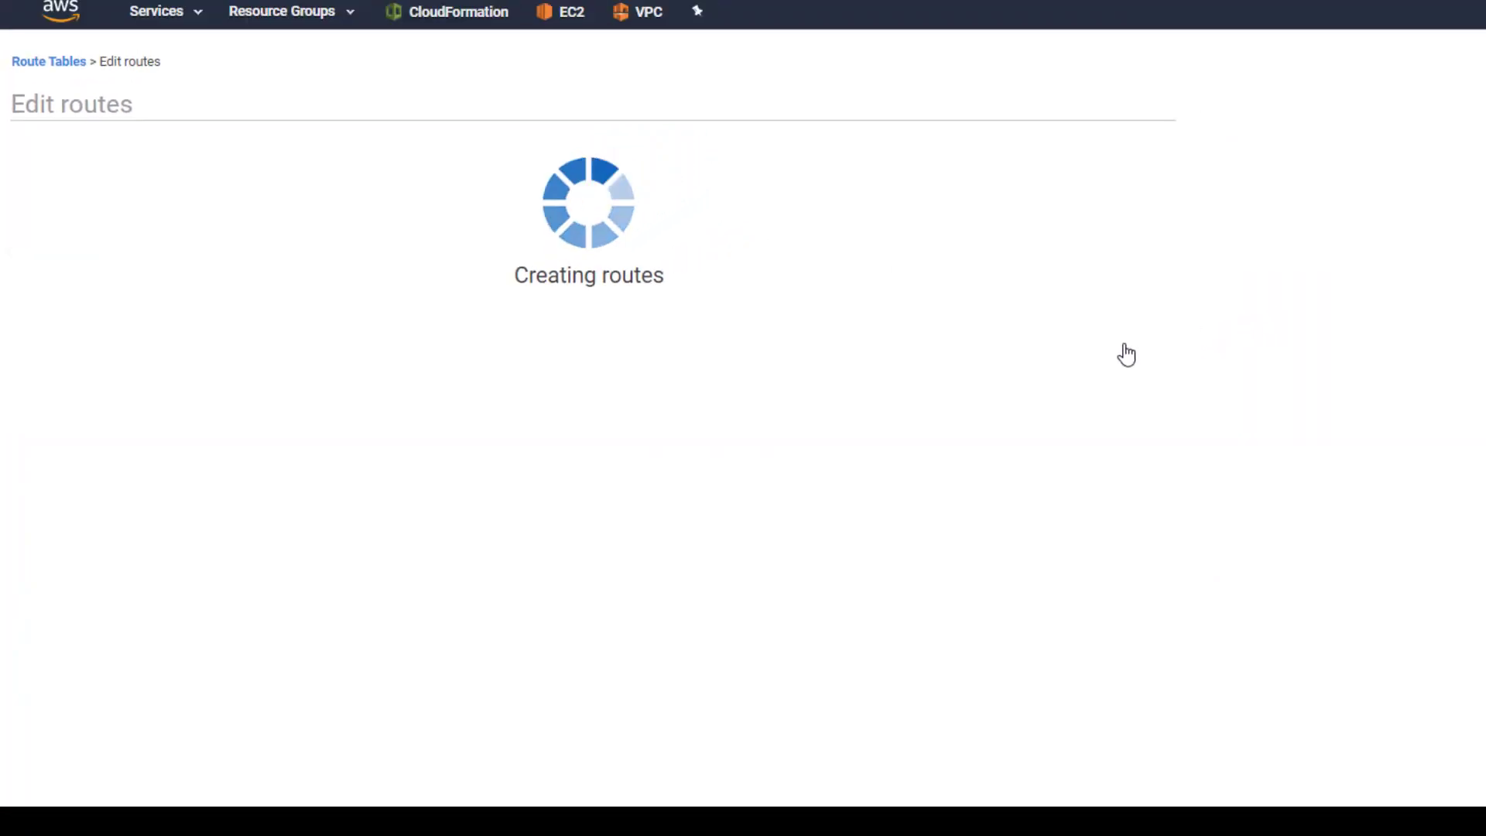
left_click(655, 307)
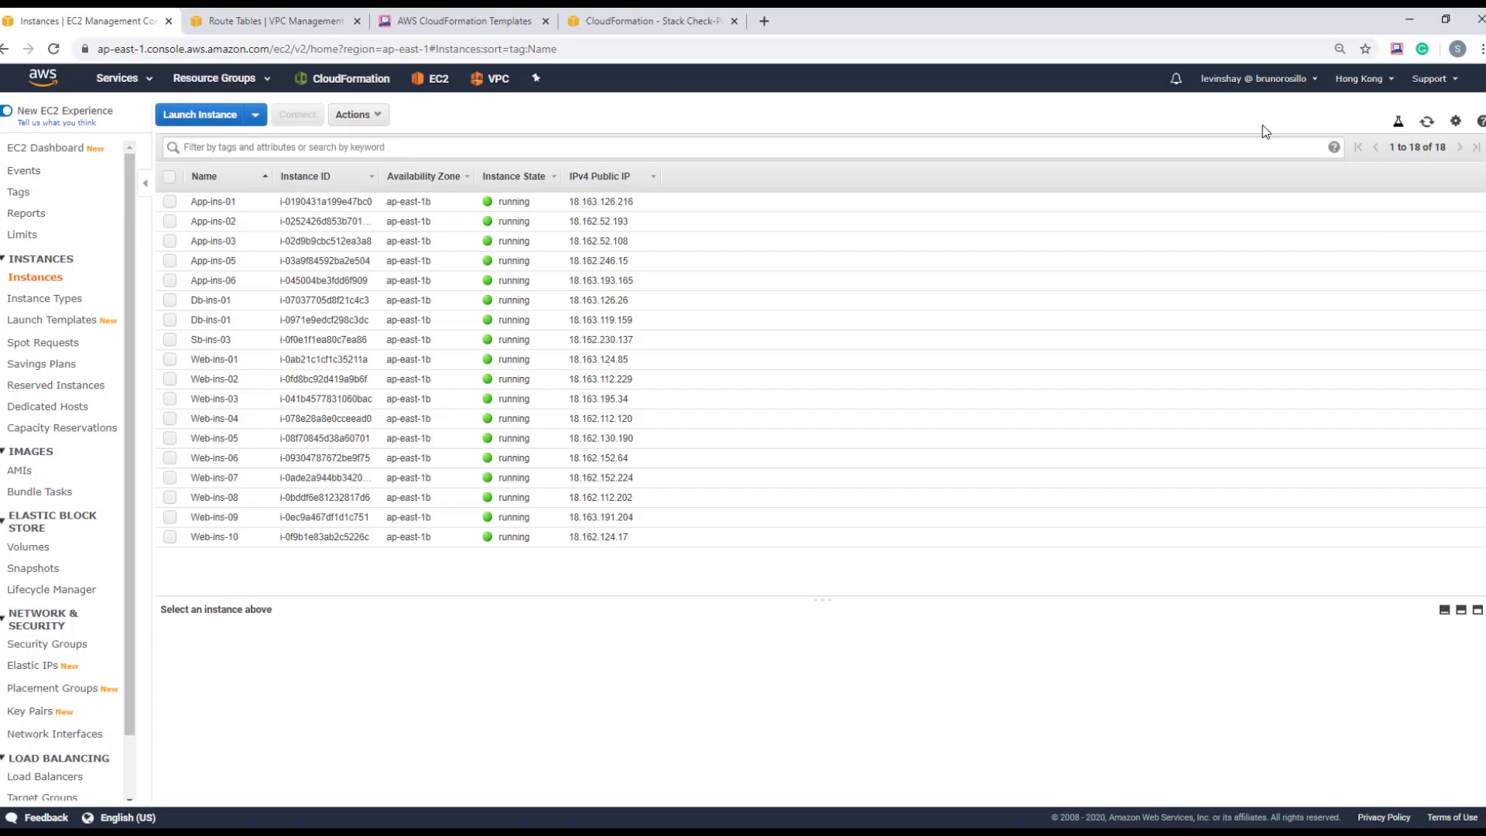
Refresh the EC2 instance list, widen the Name column, and copy the public IP of Check-Point-Instance.
left_click(1426, 124)
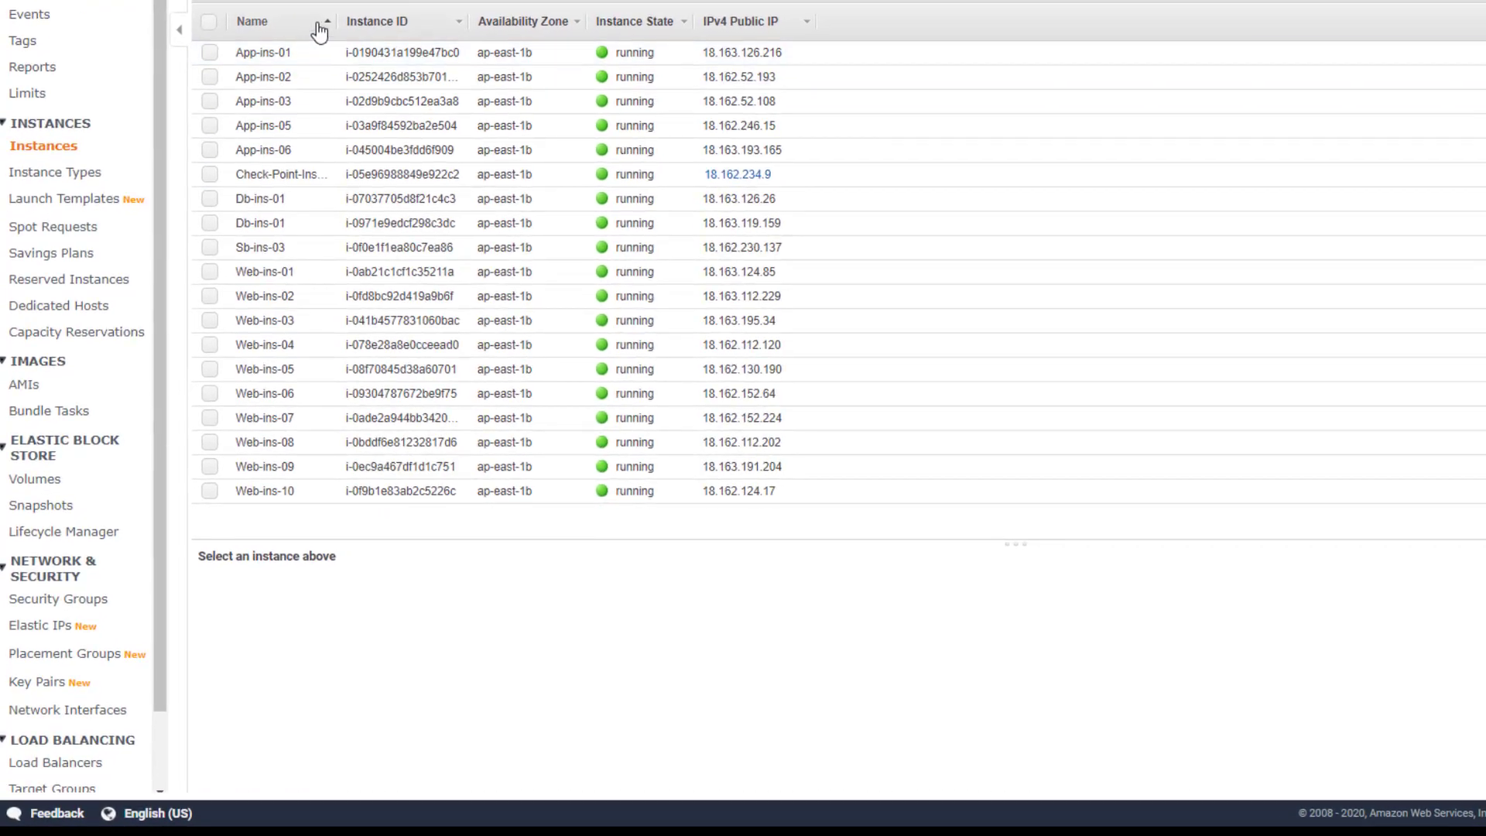
left_click_drag(338, 21, 500, 20)
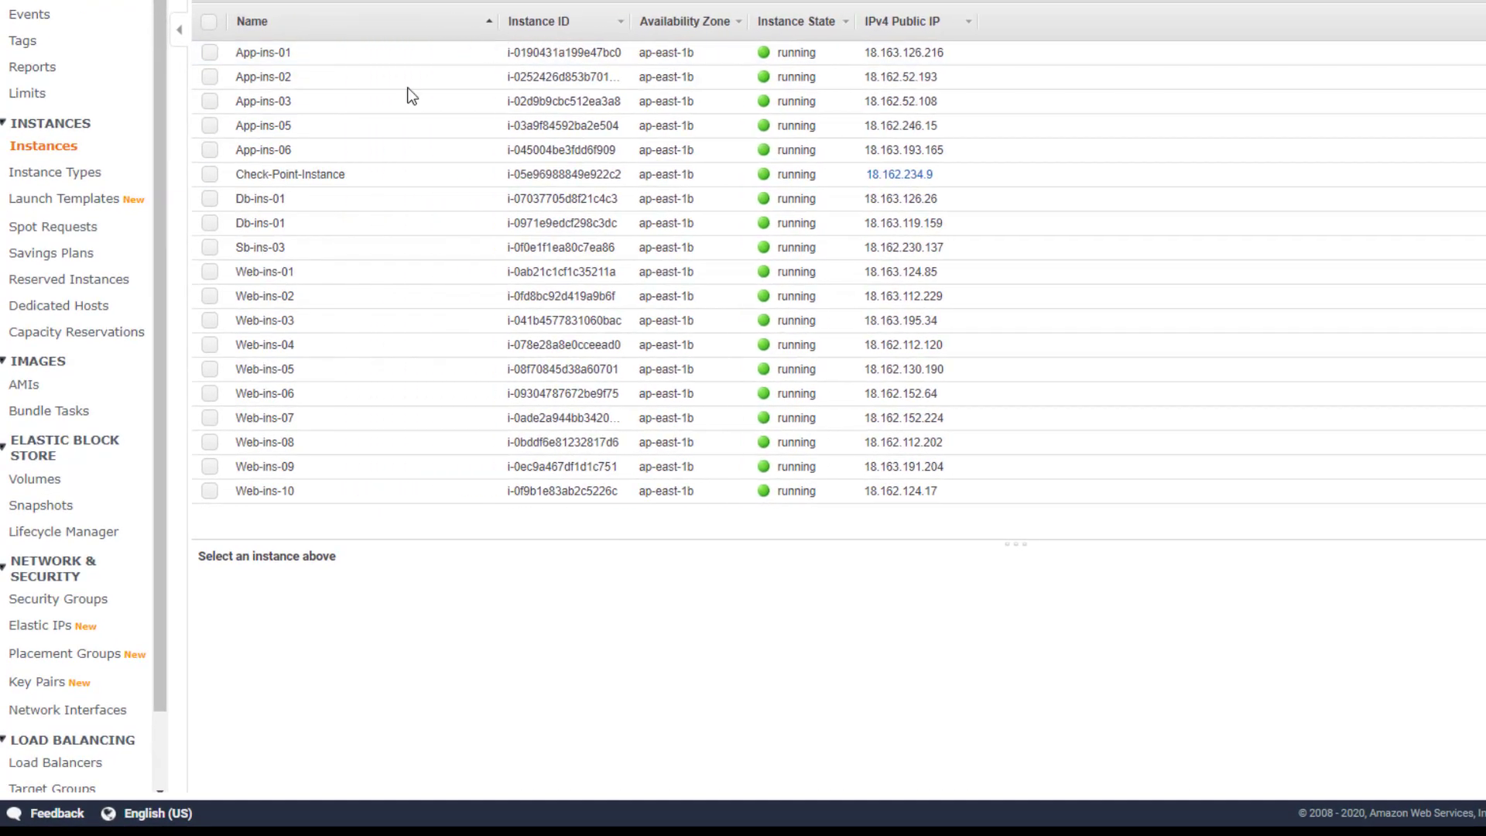
left_click(337, 173)
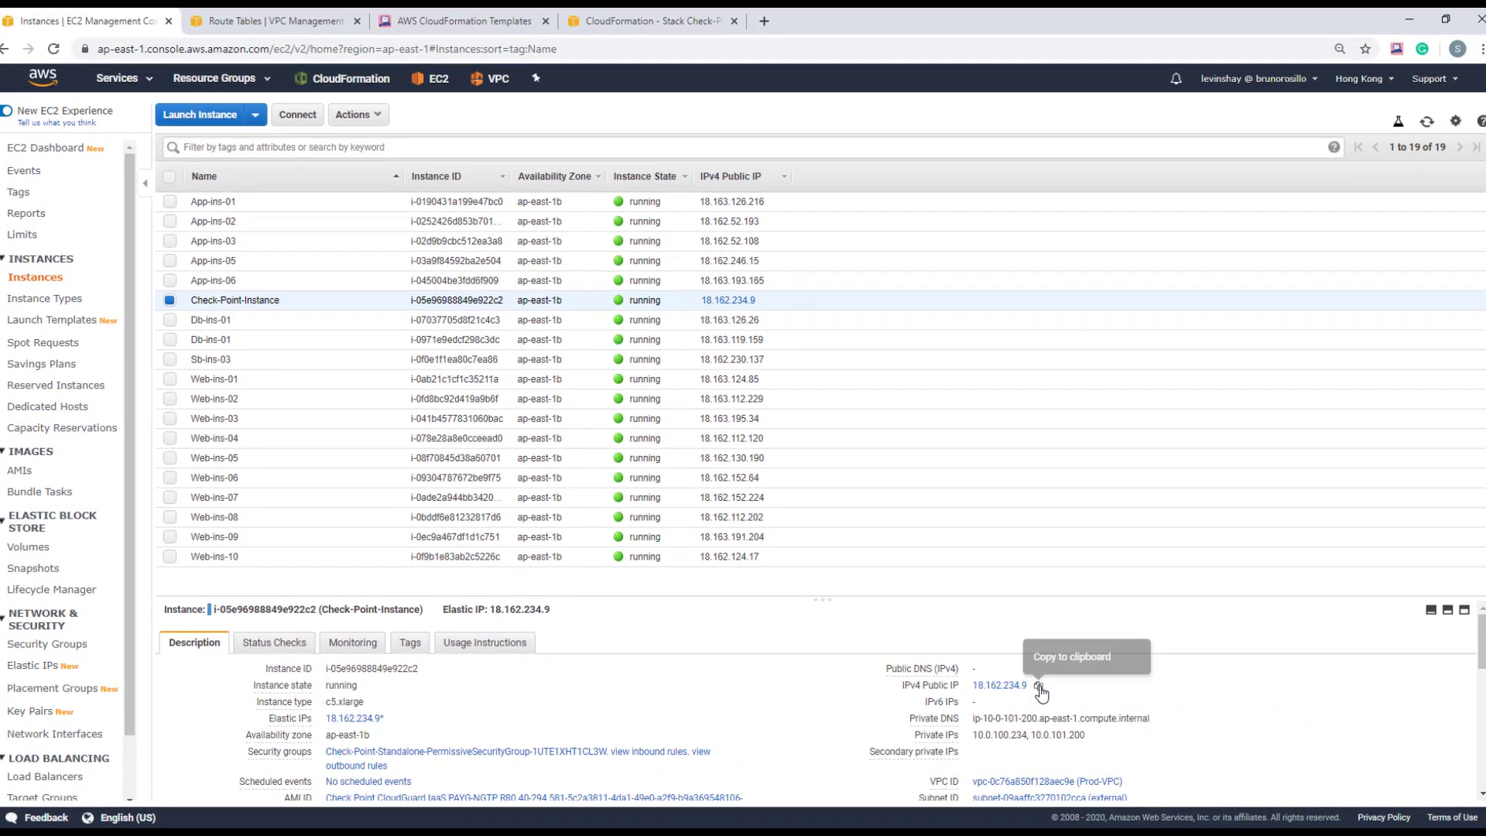
left_click(1281, 650)
Switch to SmartConsole R80.40 and log in as admin to the management server at 18.162.234.9.
left_click(647, 821)
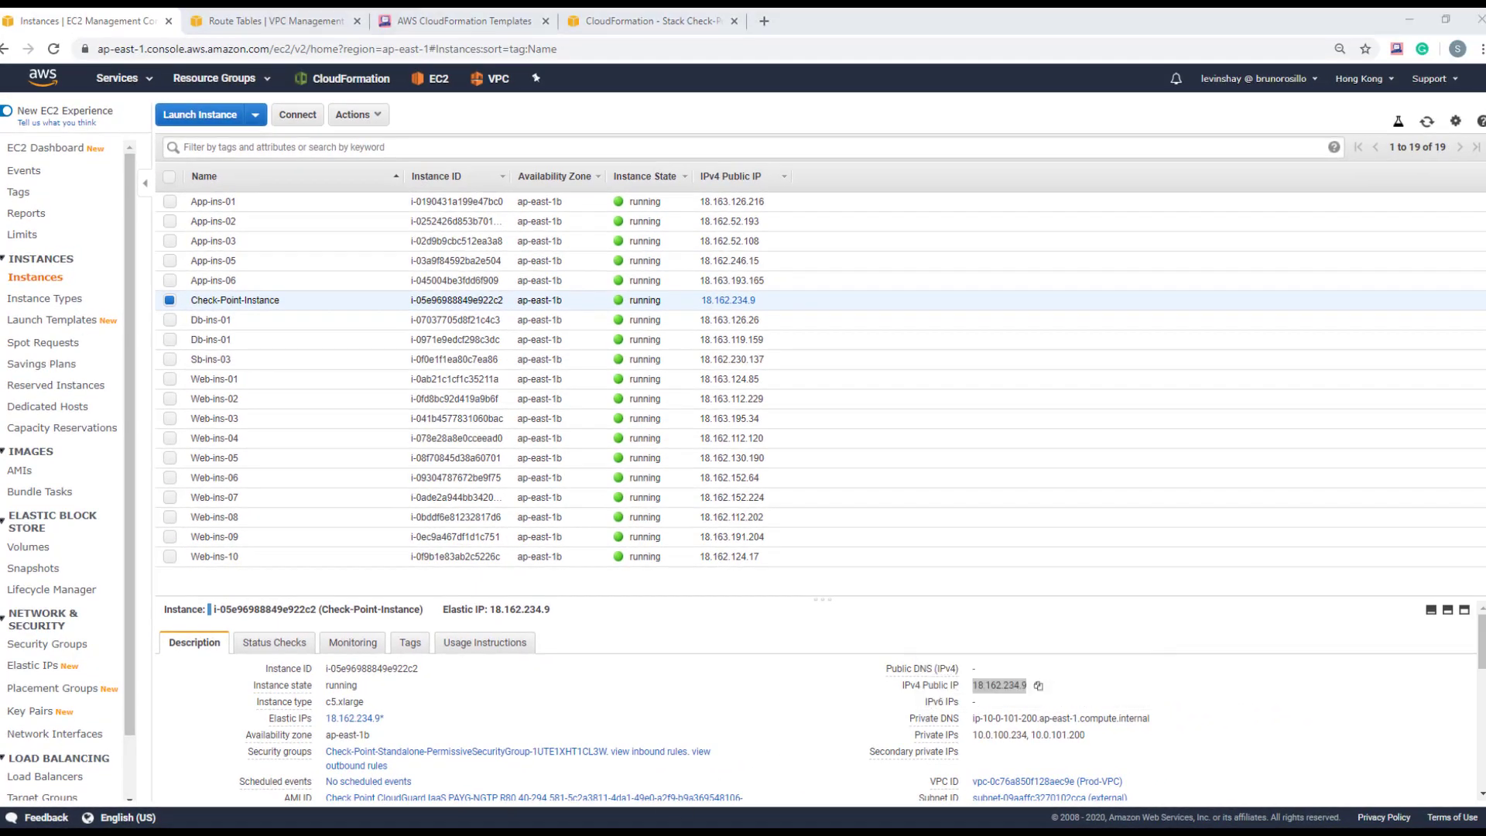
key("ctrl+v")
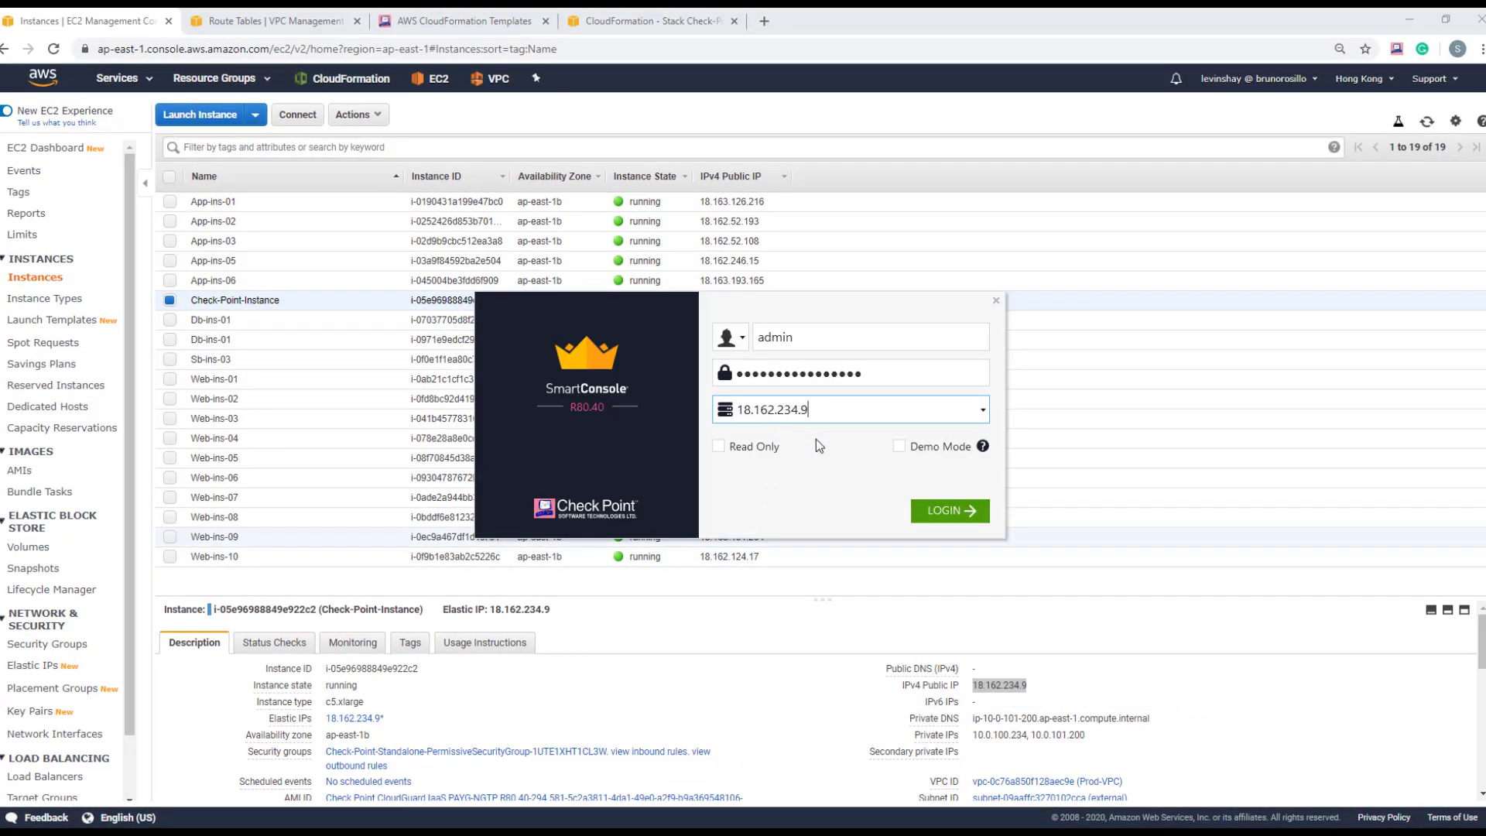
left_click(944, 509)
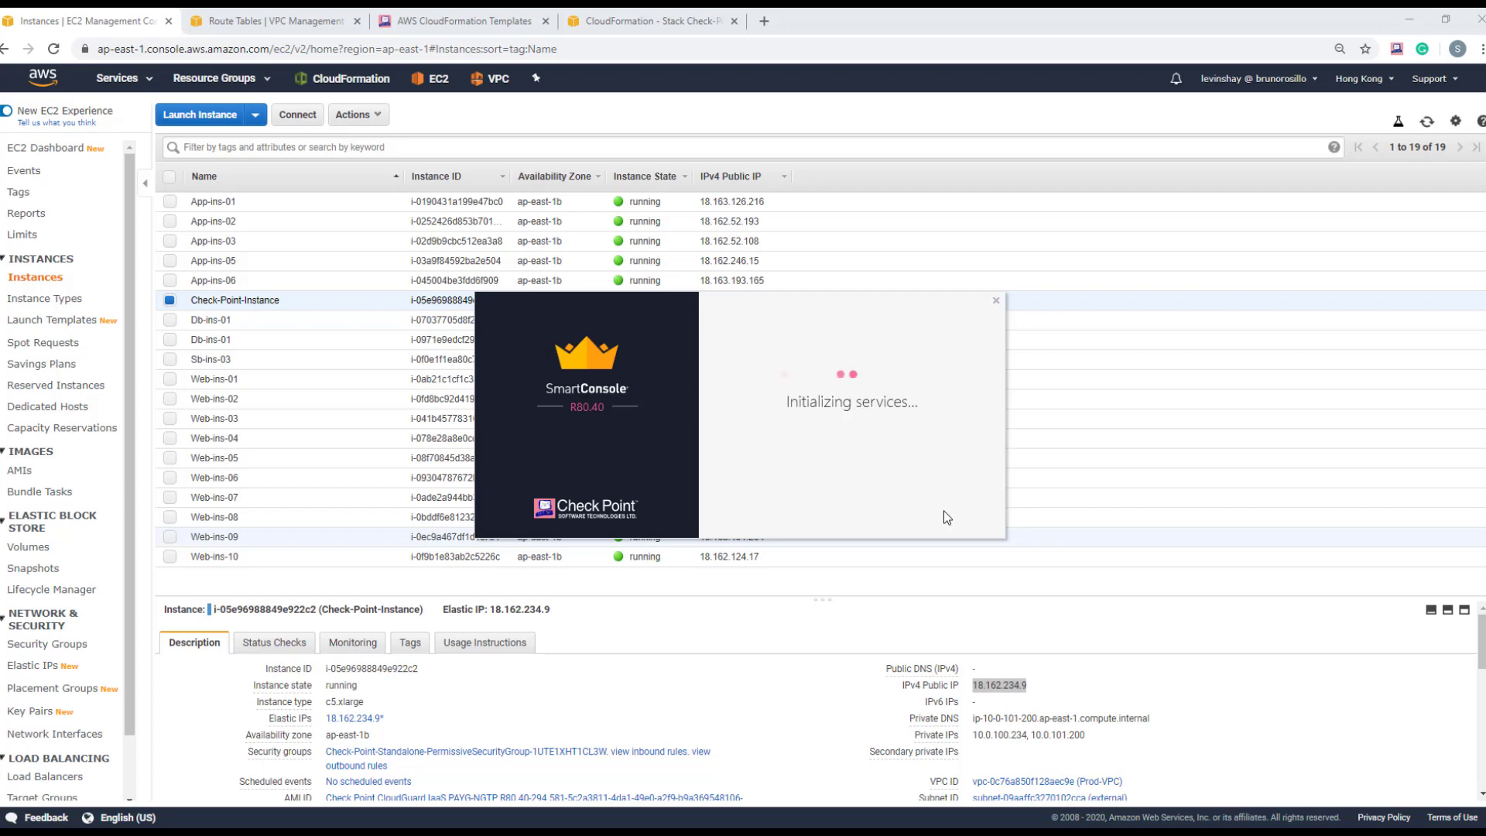
scroll(959, 617, "down", 2)
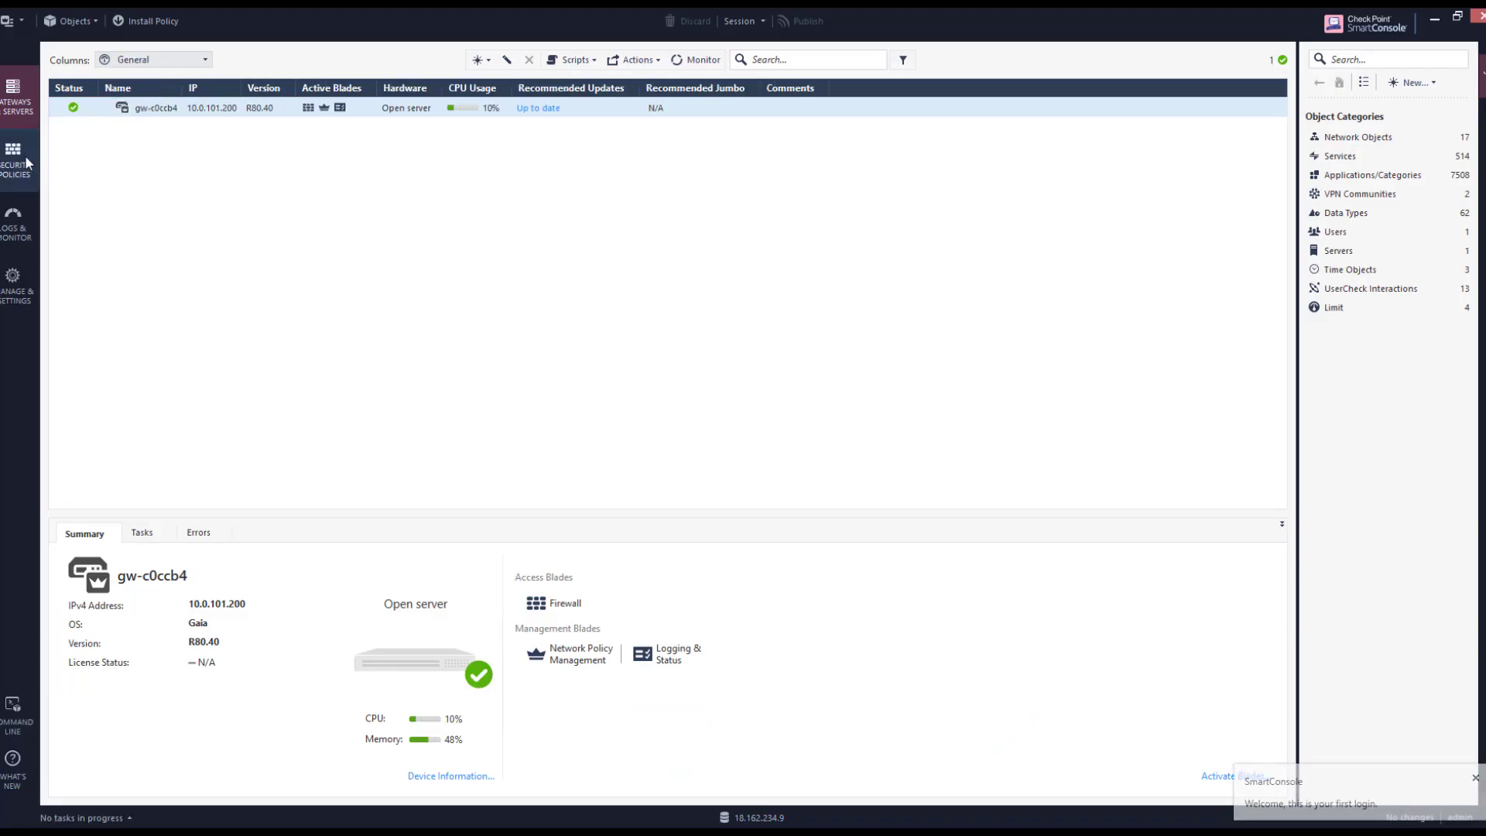
In the Access Control policy, set the Cleanup rule's action to Accept and clear the rule's name.
left_click(26, 160)
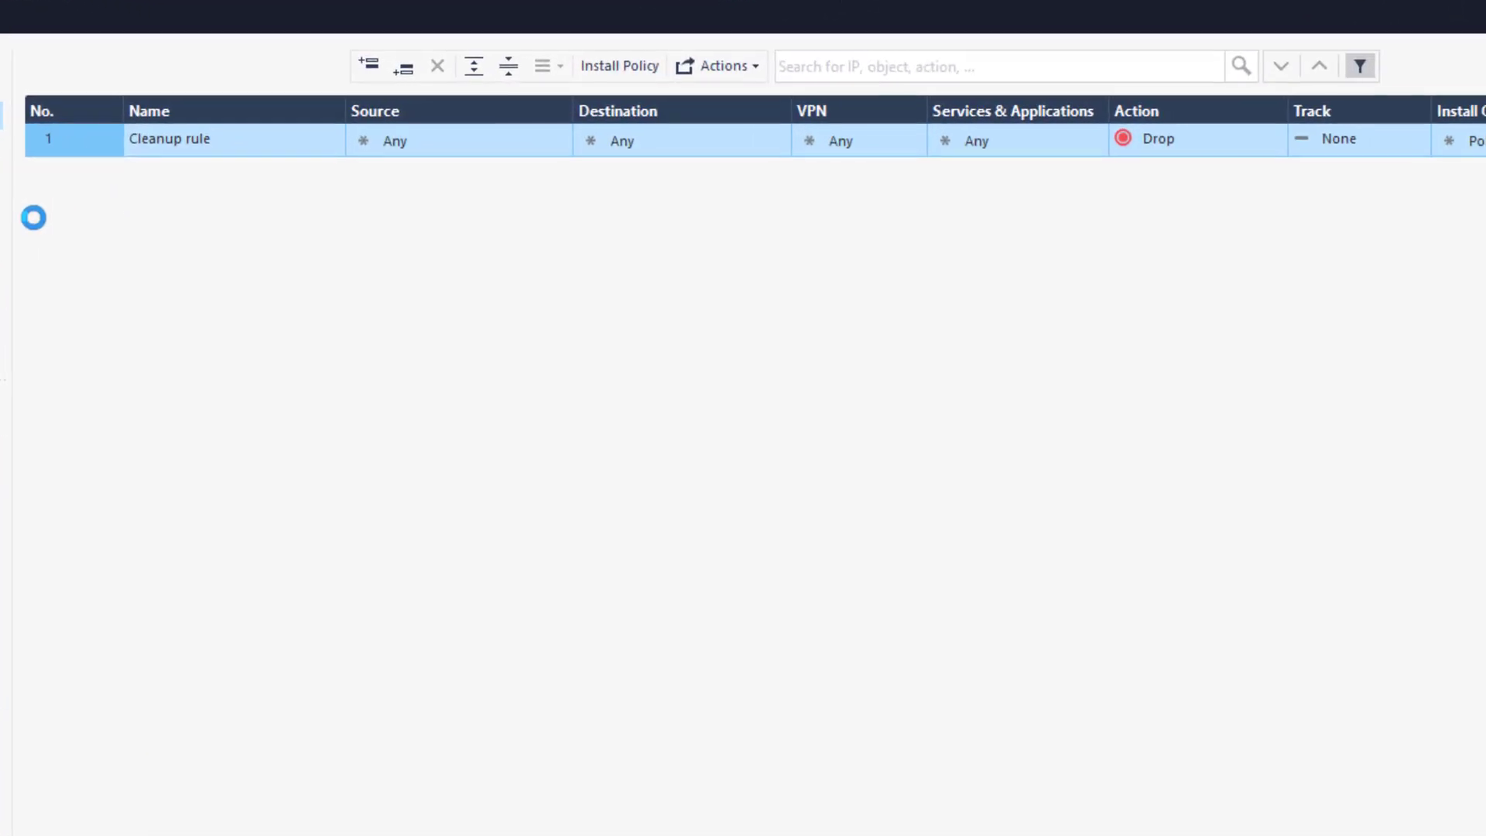
left_click(1019, 136)
left_click(1186, 158)
double_click(237, 142)
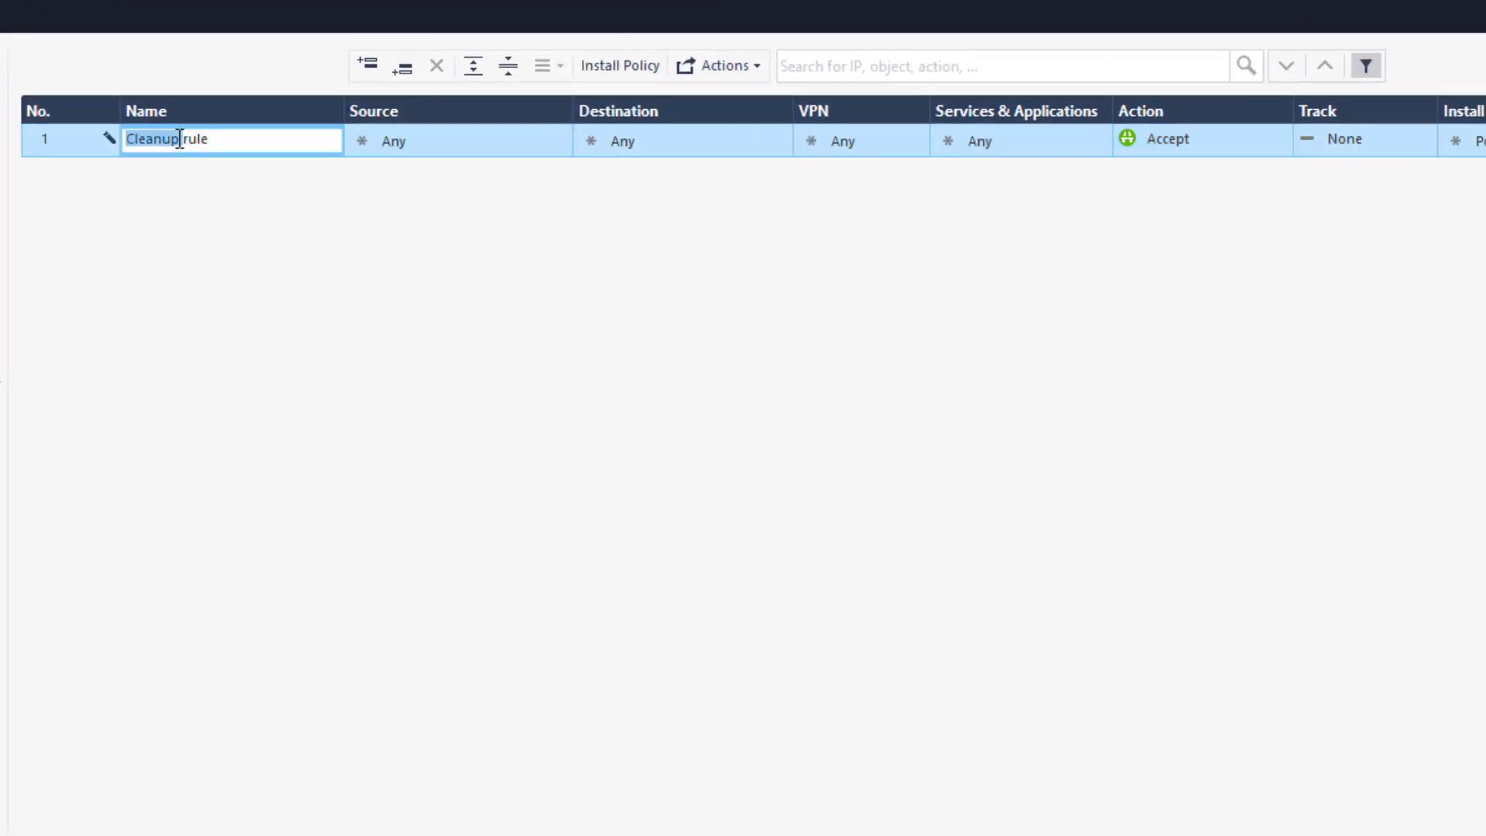
left_click_drag(129, 140, 178, 140)
left_click_drag(178, 141, 207, 141)
key("Delete")
Set tracking for rule 1 in the Access Control policy to Log.
left_click(1365, 140)
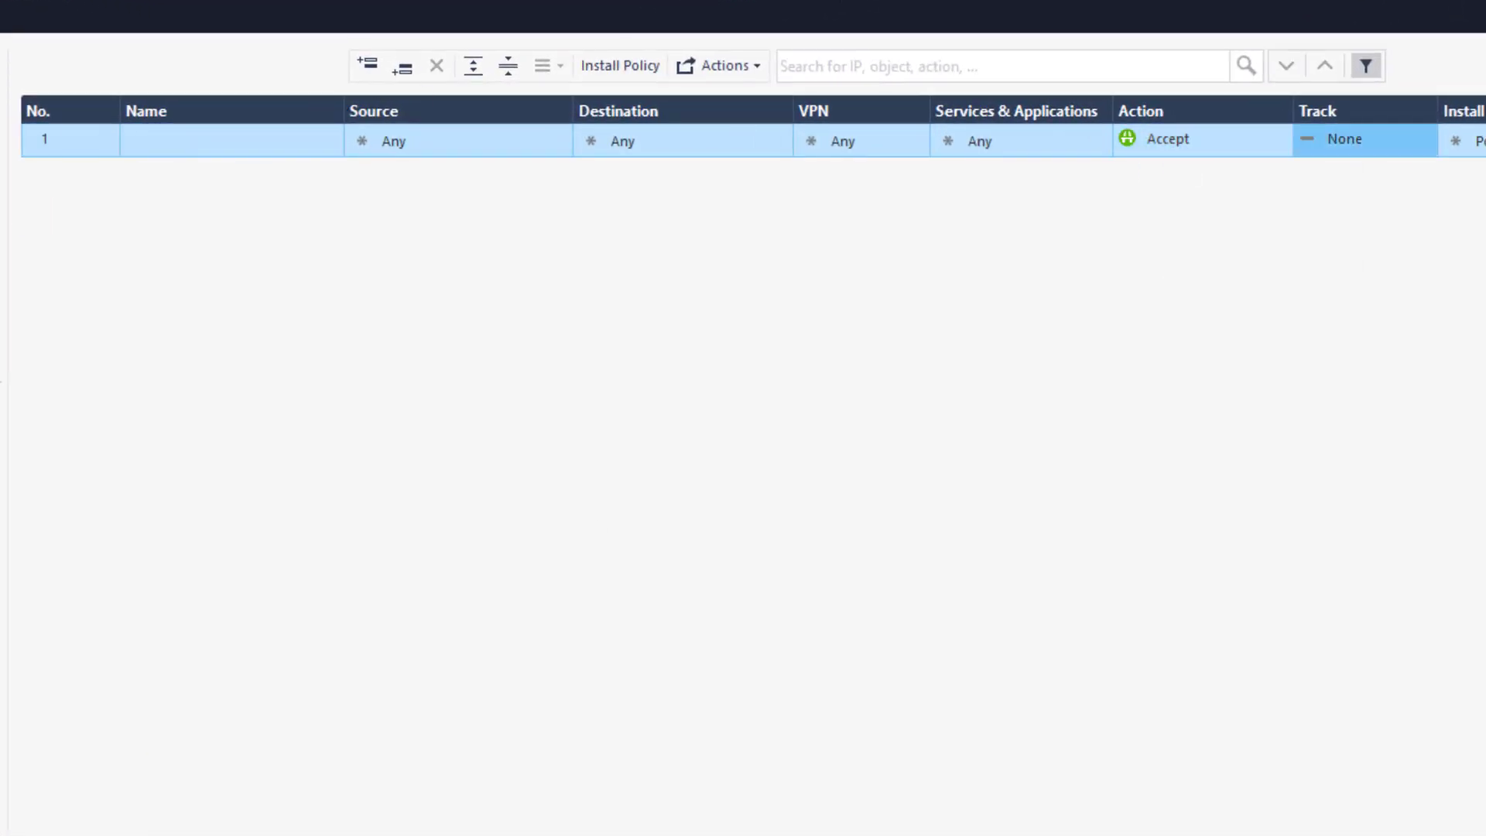
left_click(1343, 142)
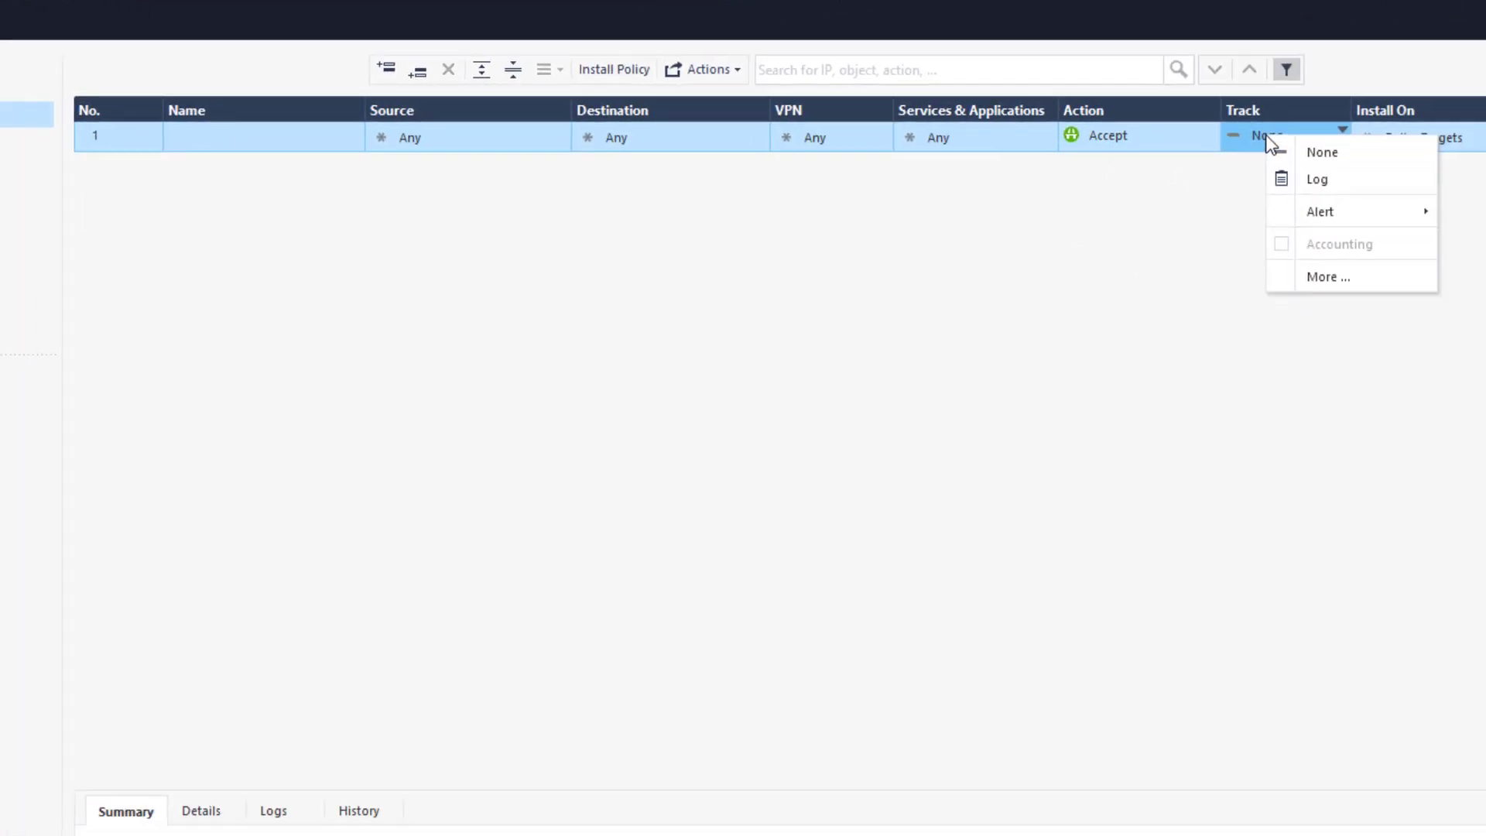
left_click(1402, 184)
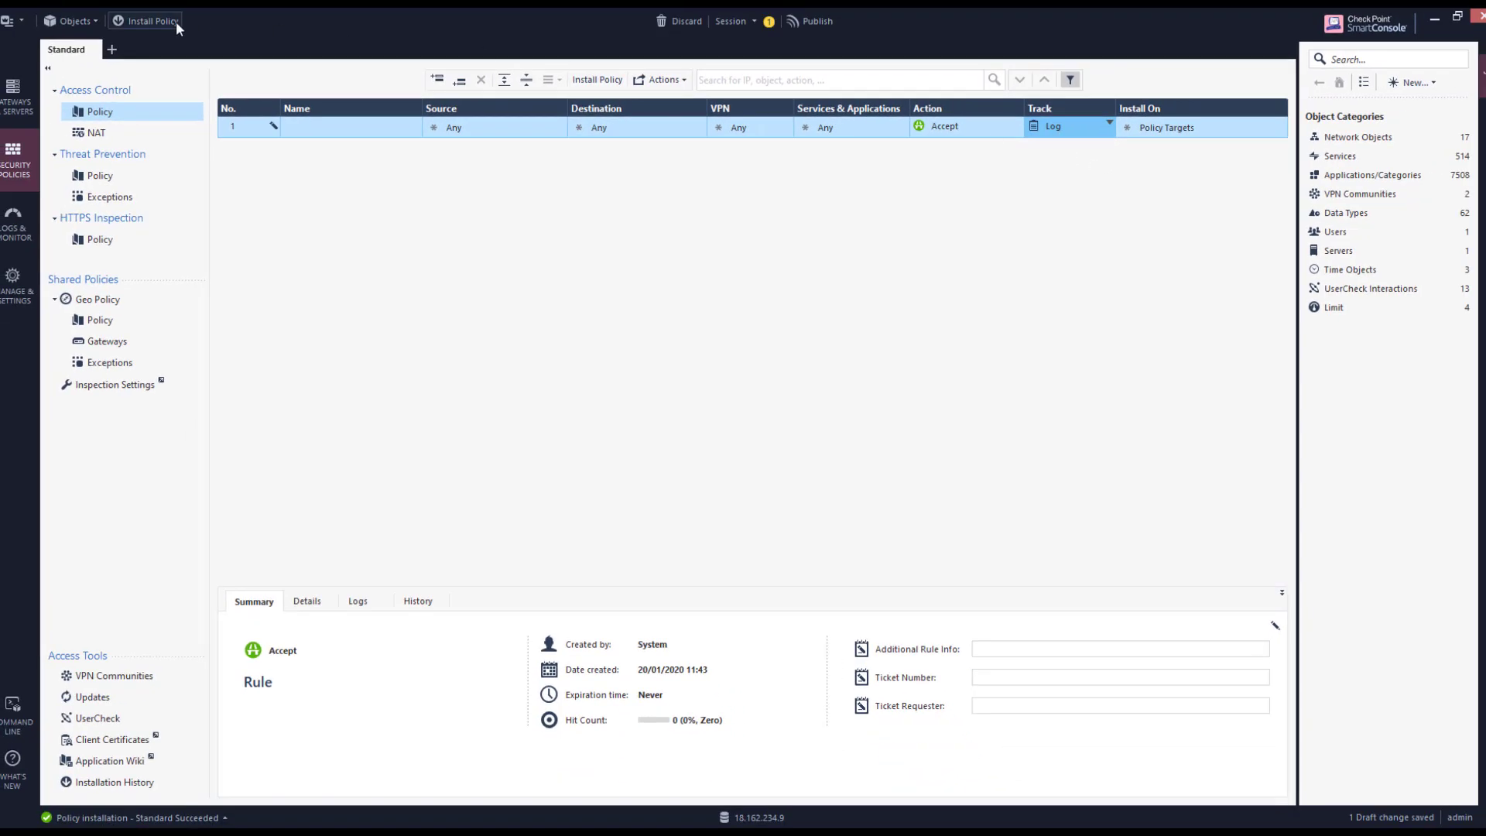
Publish the session's changes and install the Standard Access Control policy on gateway gw-c0ccb4.
left_click(156, 23)
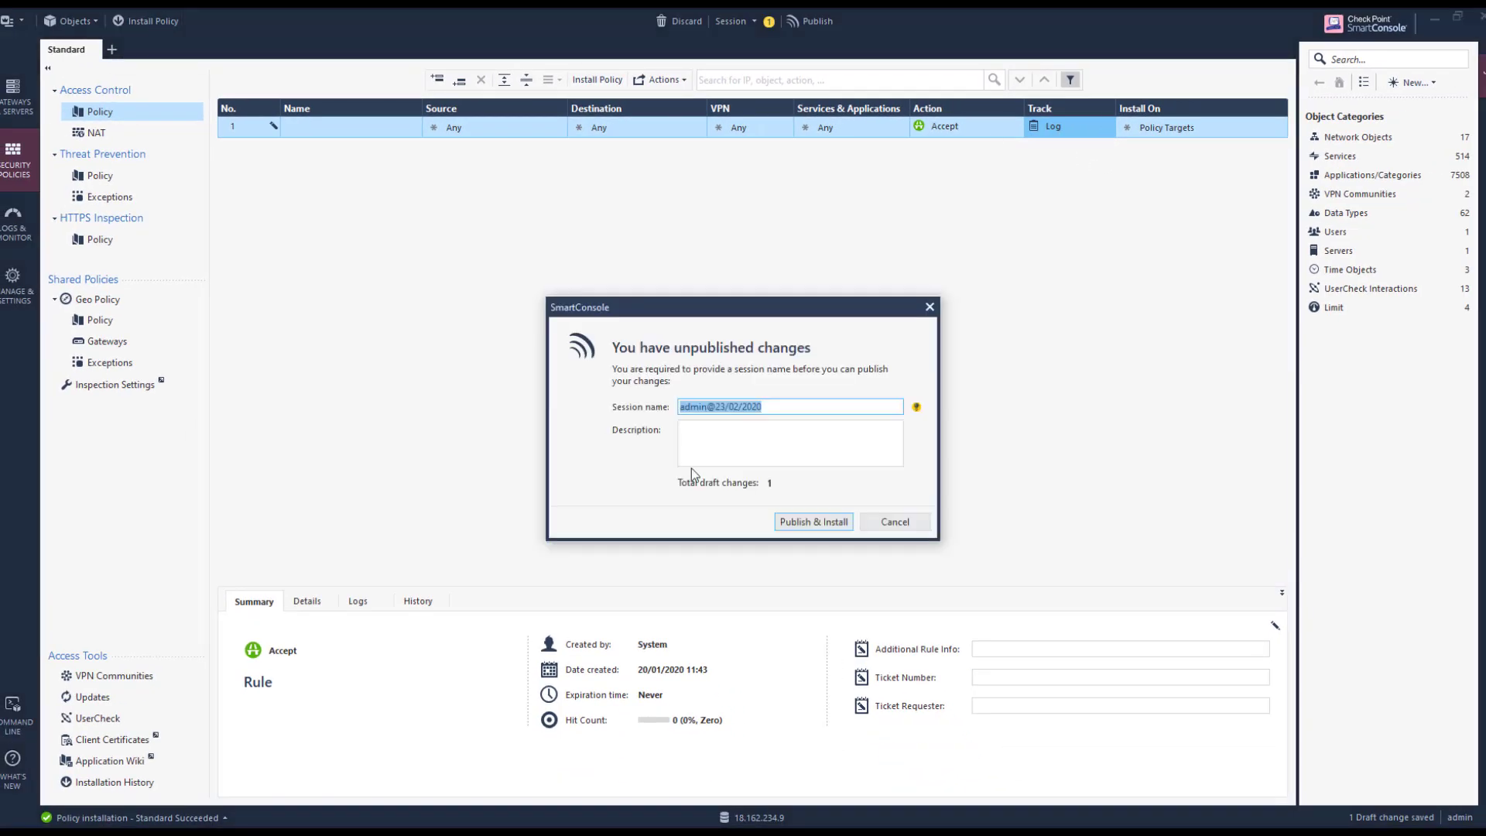
left_click(825, 526)
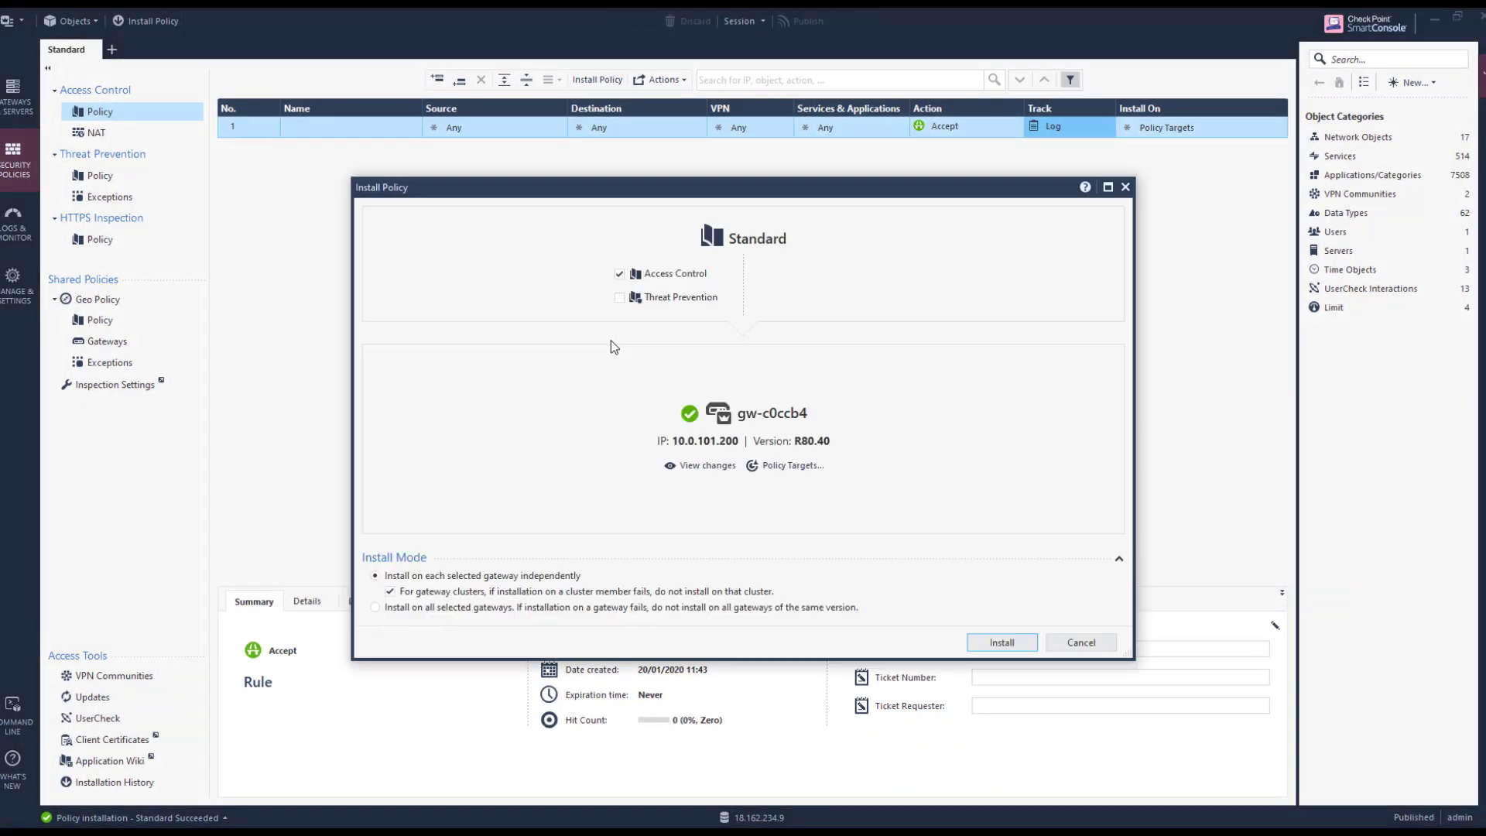
left_click(996, 645)
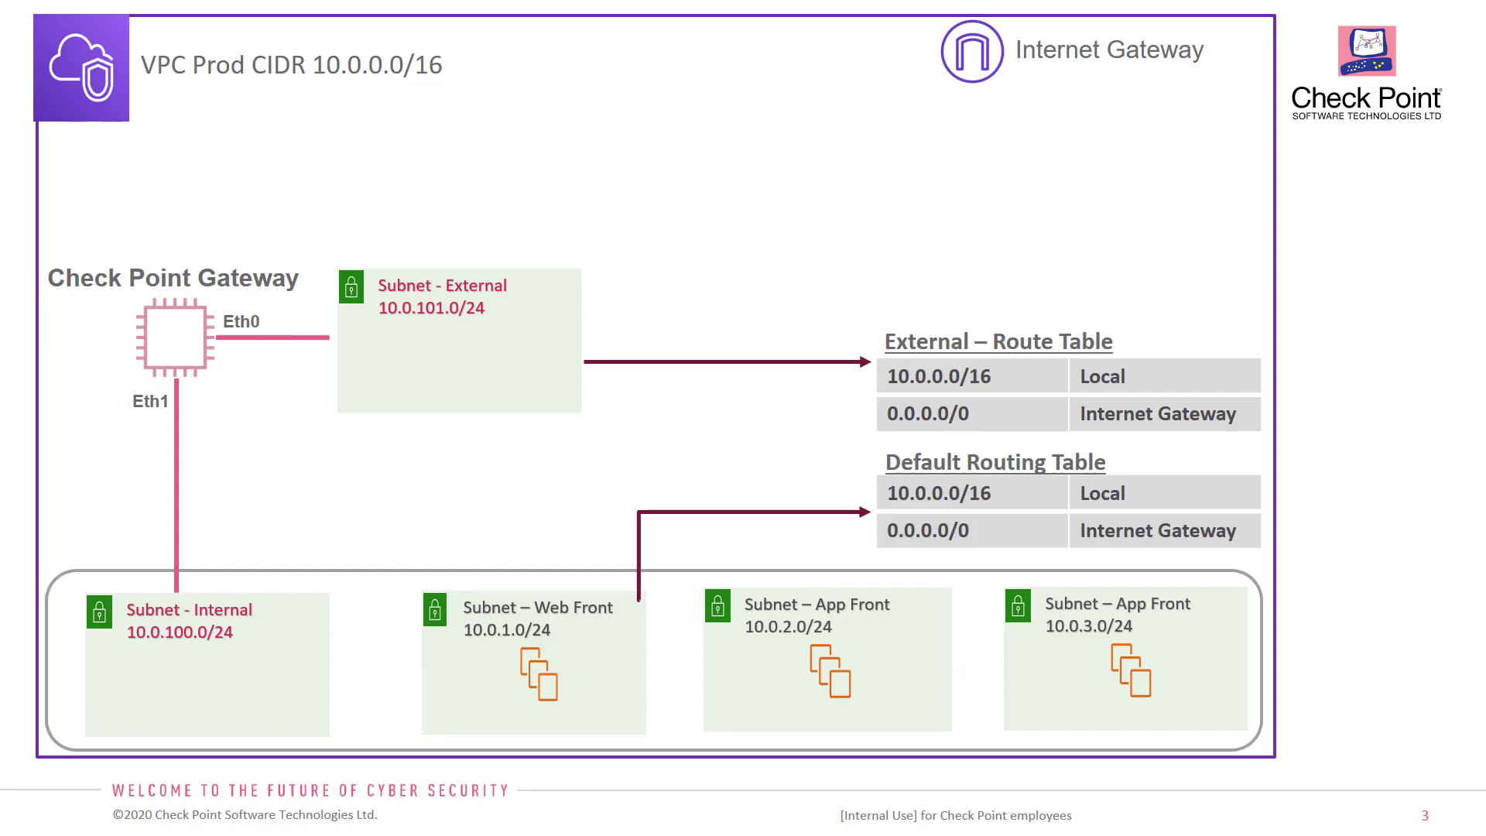
key("Right")
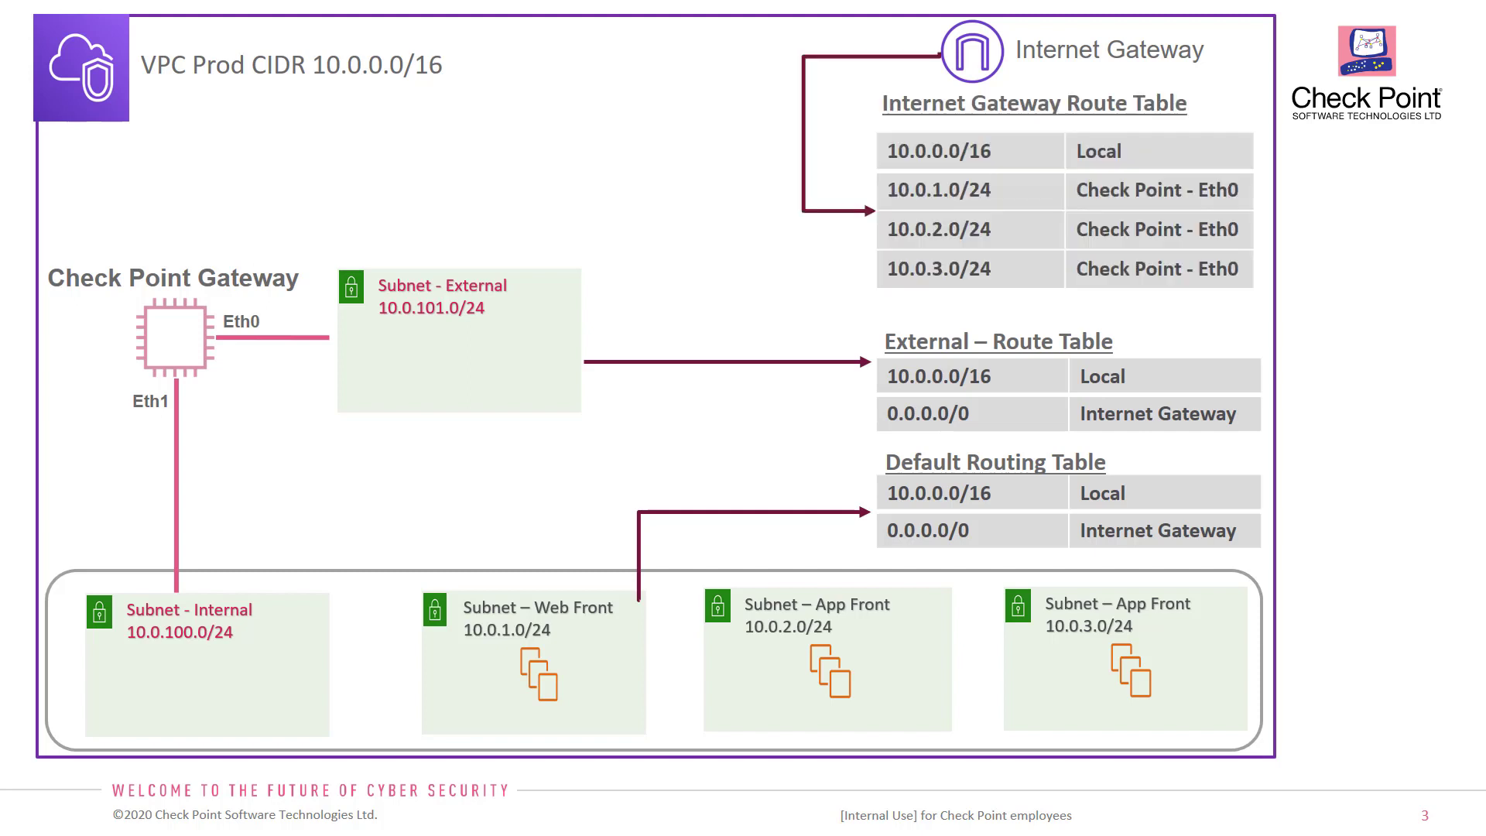